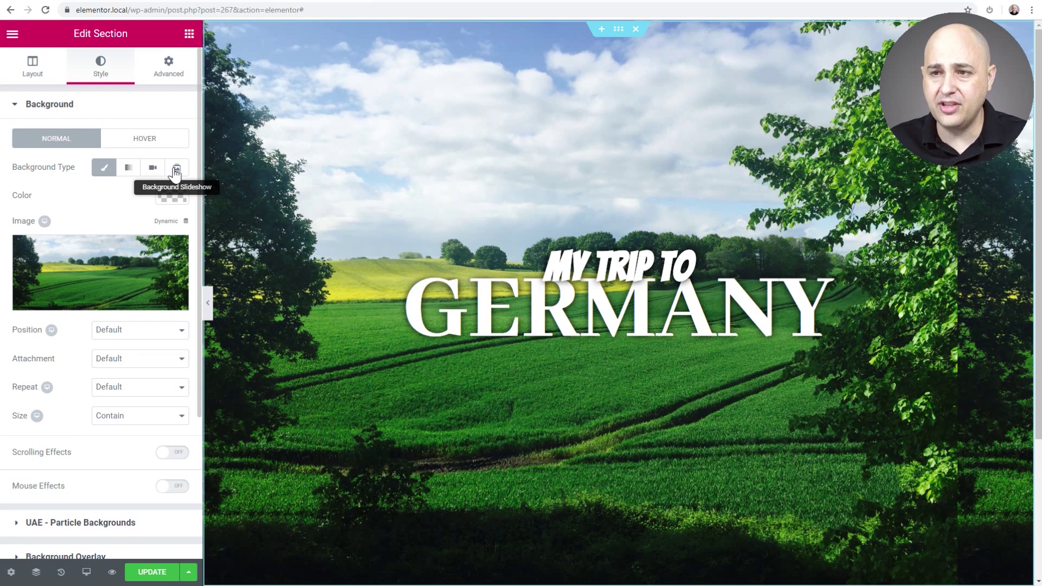
Step: Change the section's background type to a slideshow and open the media library to choose its gallery images
{"action": "left_click", "coordinate": [175, 173]}
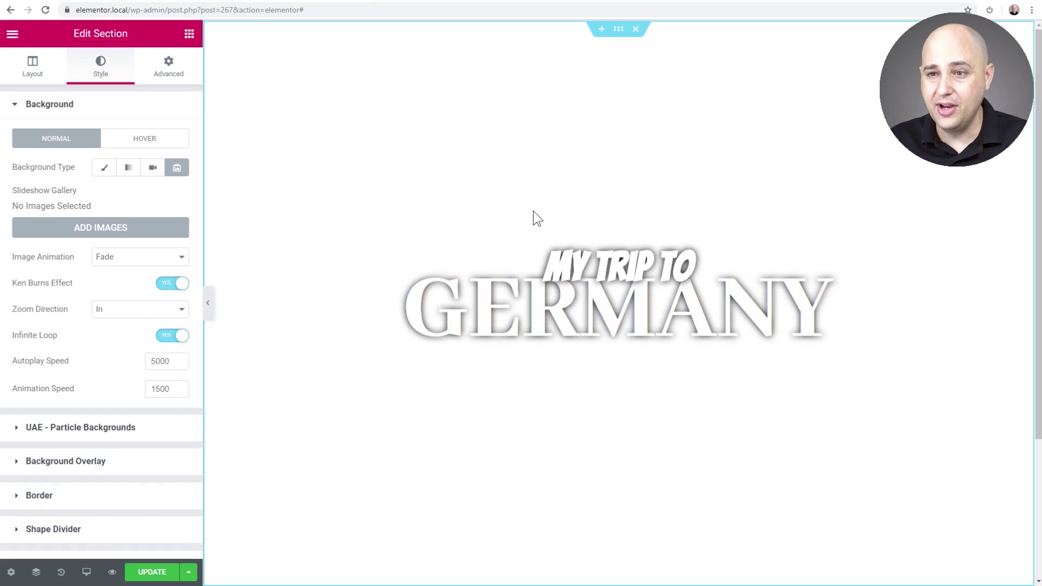
{"action": "left_click", "coordinate": [97, 231]}
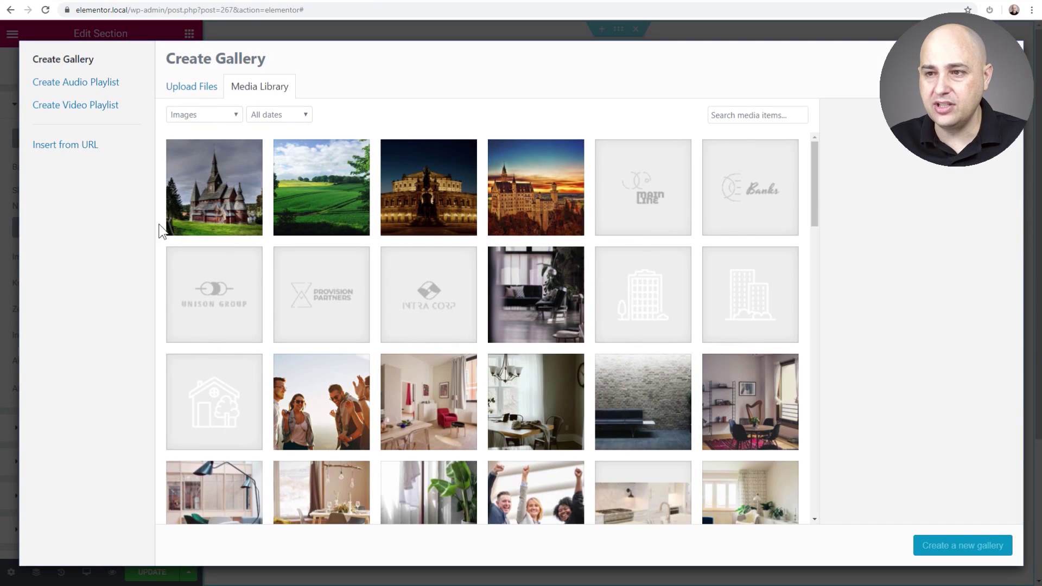
{"action": "left_click", "coordinate": [190, 89]}
{"action": "left_click", "coordinate": [251, 89]}
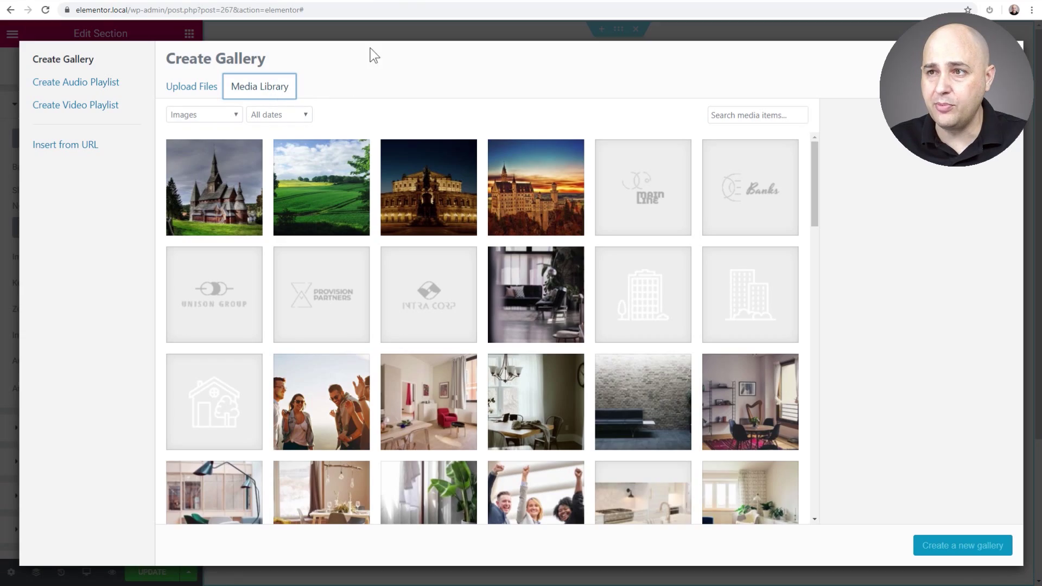
Step: Look through the Germany photo results on Pexels, and return to the Elementor gallery dialog
{"action": "left_click", "coordinate": [431, 2]}
{"action": "scroll", "coordinate": [234, 158], "scroll_direction": "up", "scroll_amount": 20}
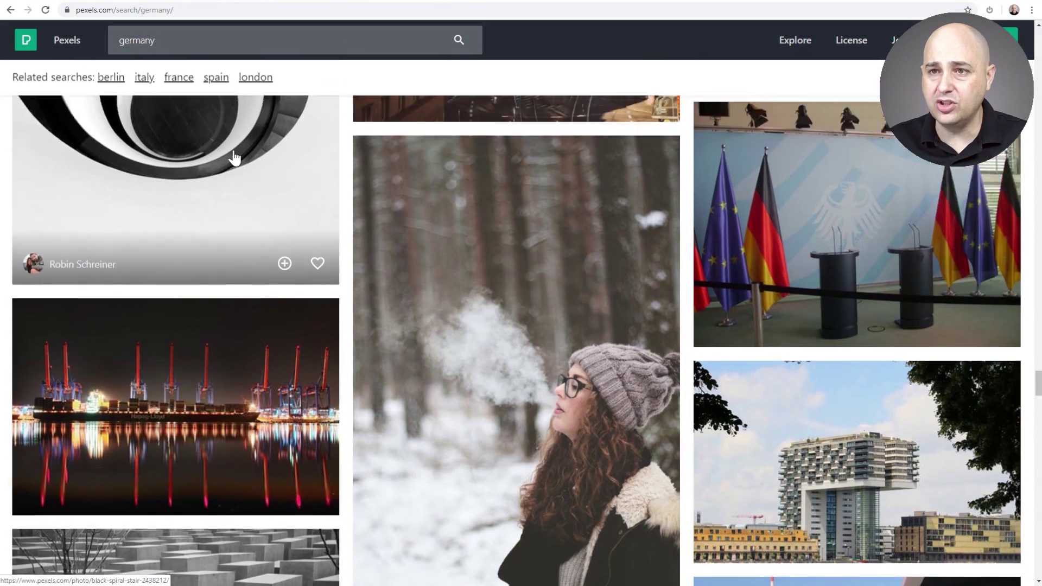
{"action": "scroll", "coordinate": [235, 157], "scroll_direction": "up", "scroll_amount": 15}
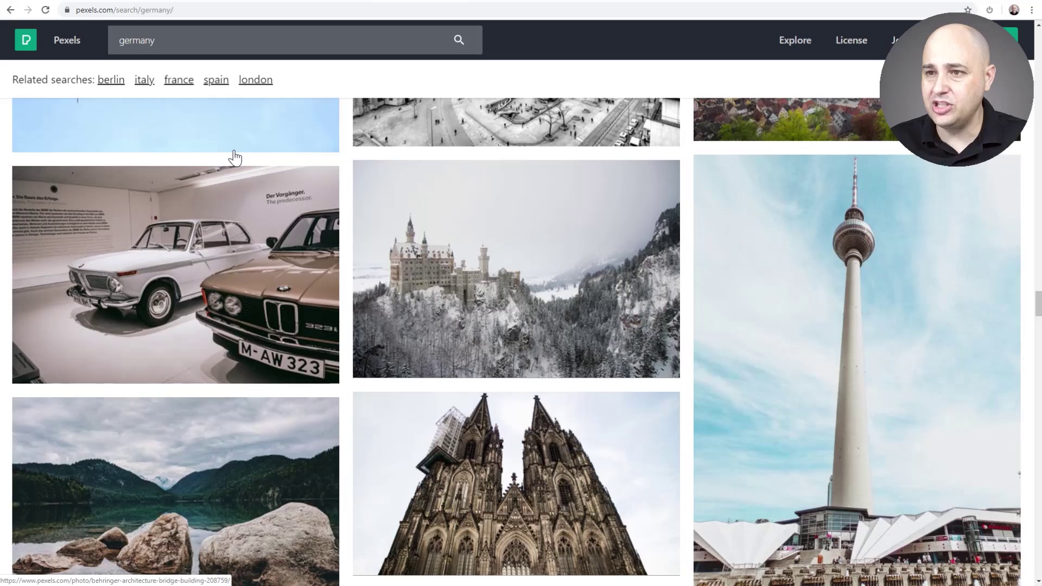
{"action": "scroll", "coordinate": [235, 157], "scroll_direction": "up", "scroll_amount": 10}
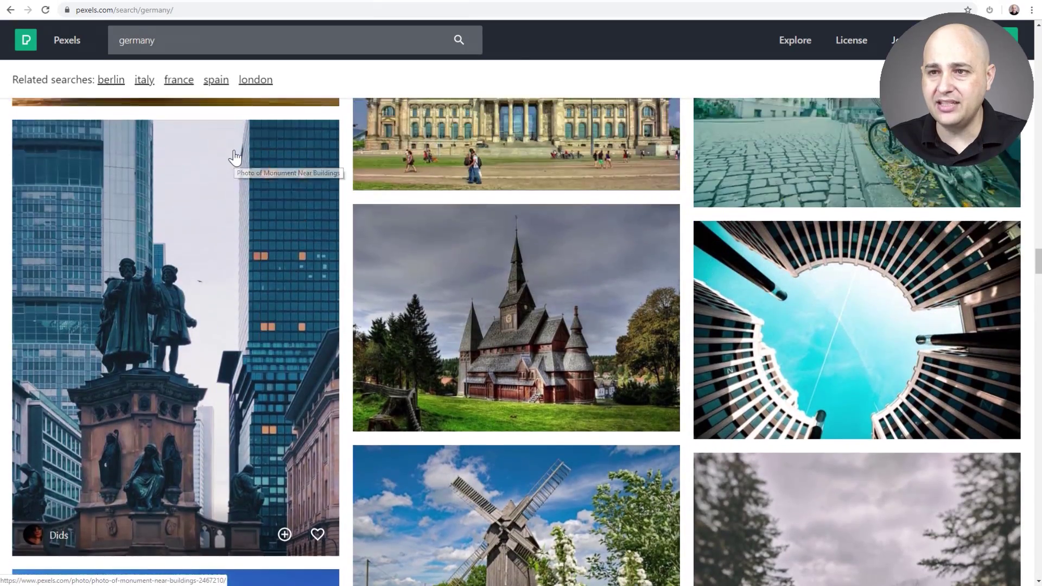
{"action": "left_click", "coordinate": [325, 3]}
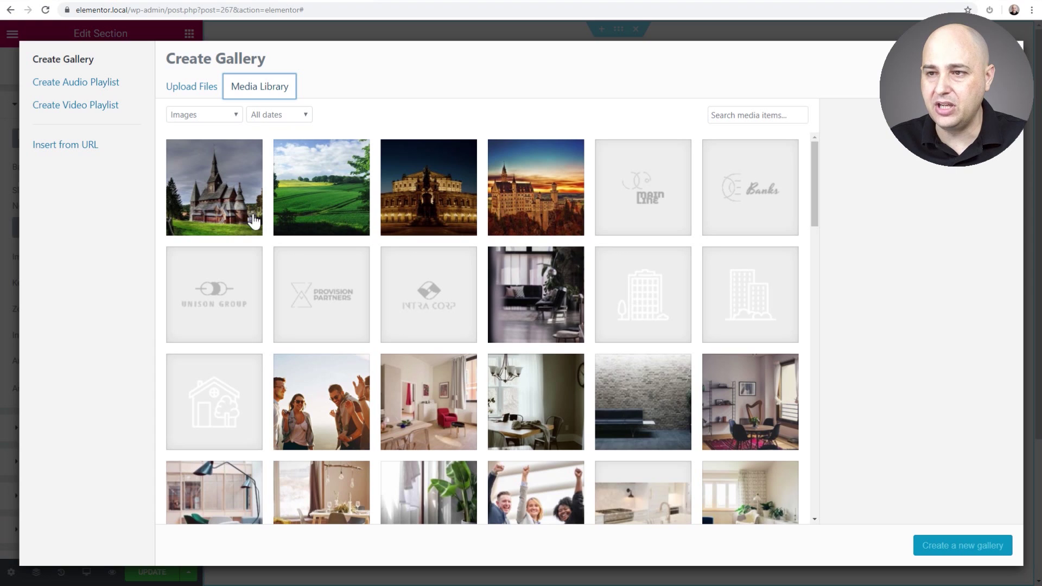
Step: Create a new gallery from the wooden church, green field, night-lit building and sunset castle images
{"action": "left_click", "coordinate": [216, 209]}
{"action": "left_click", "coordinate": [324, 205]}
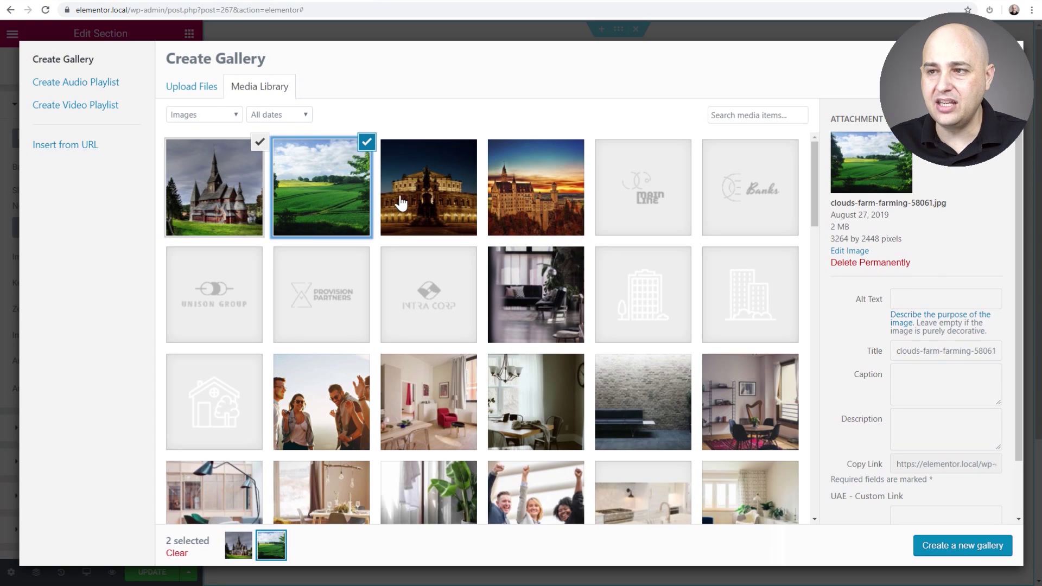
{"action": "left_click", "coordinate": [407, 202]}
{"action": "left_click", "coordinate": [540, 202]}
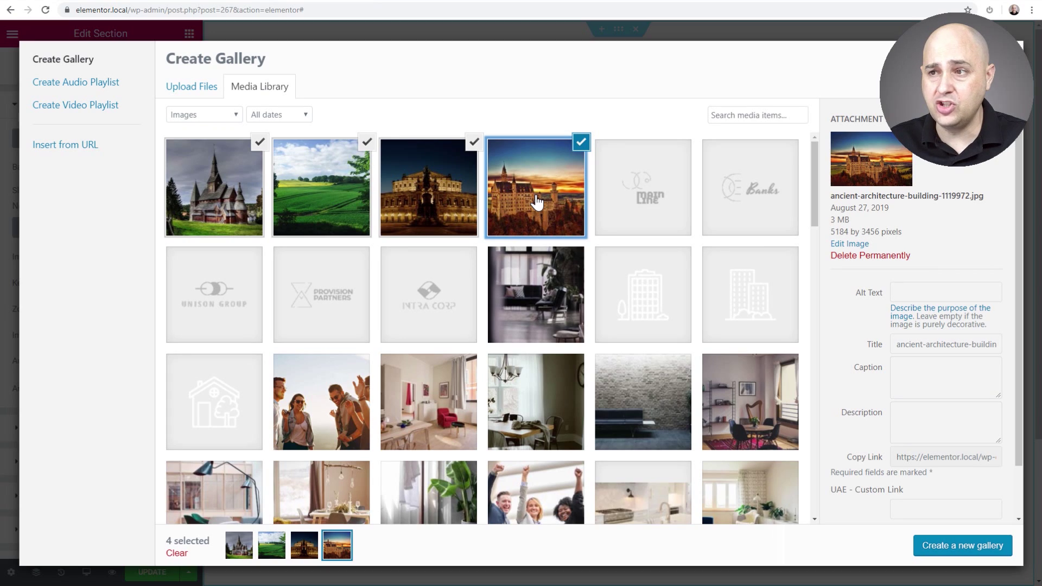
{"action": "left_click", "coordinate": [581, 143]}
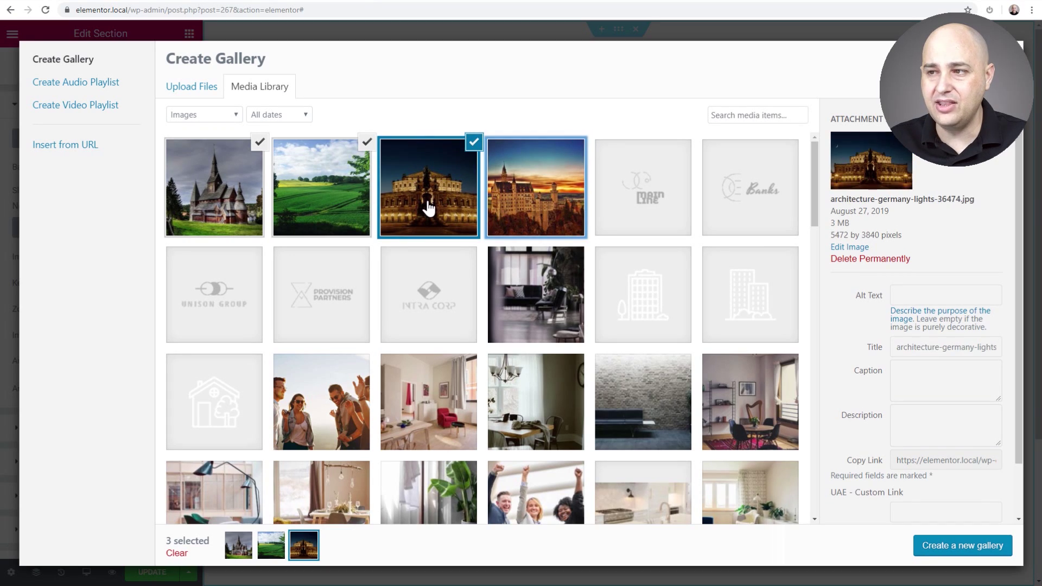
{"action": "left_click", "coordinate": [539, 188]}
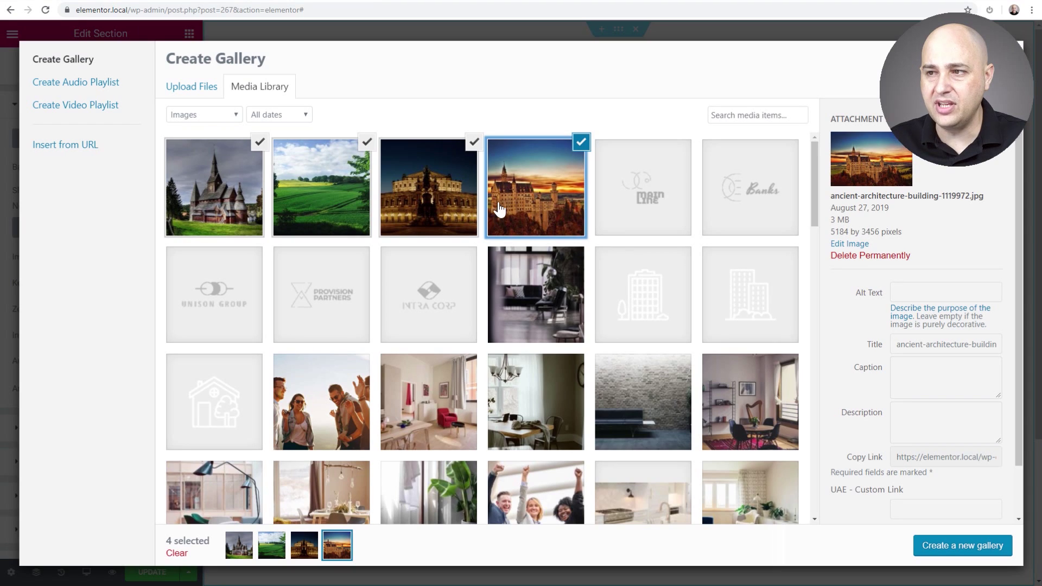
{"action": "left_click", "coordinate": [955, 546]}
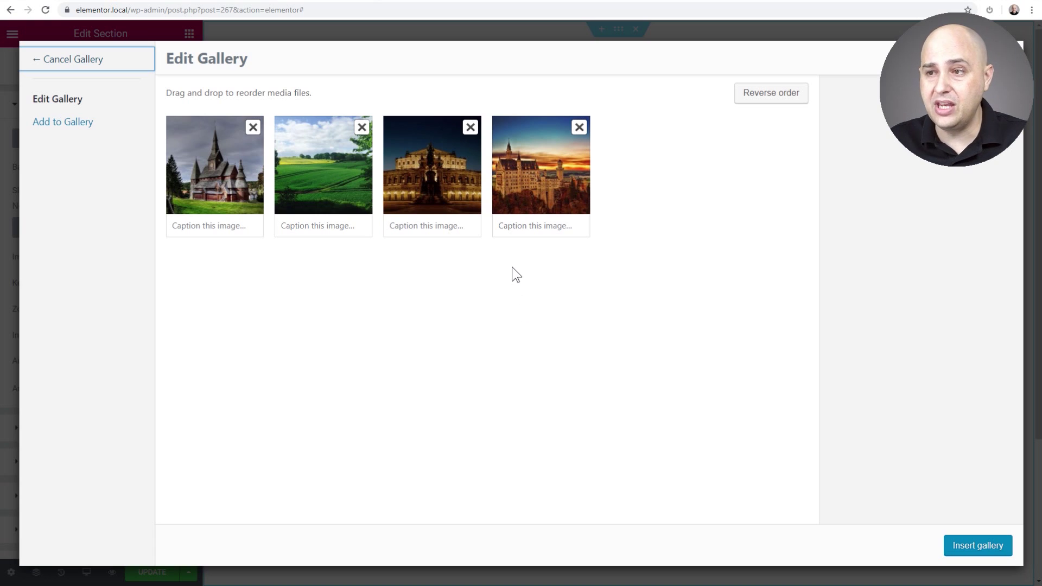
Step: Reorder the gallery to green field, sunset castle, wooden church and night-lit building, and insert it into the slideshow
{"action": "left_click_drag", "start_coordinate": [541, 175], "coordinate": [232, 175]}
{"action": "left_click_drag", "start_coordinate": [438, 174], "coordinate": [237, 173]}
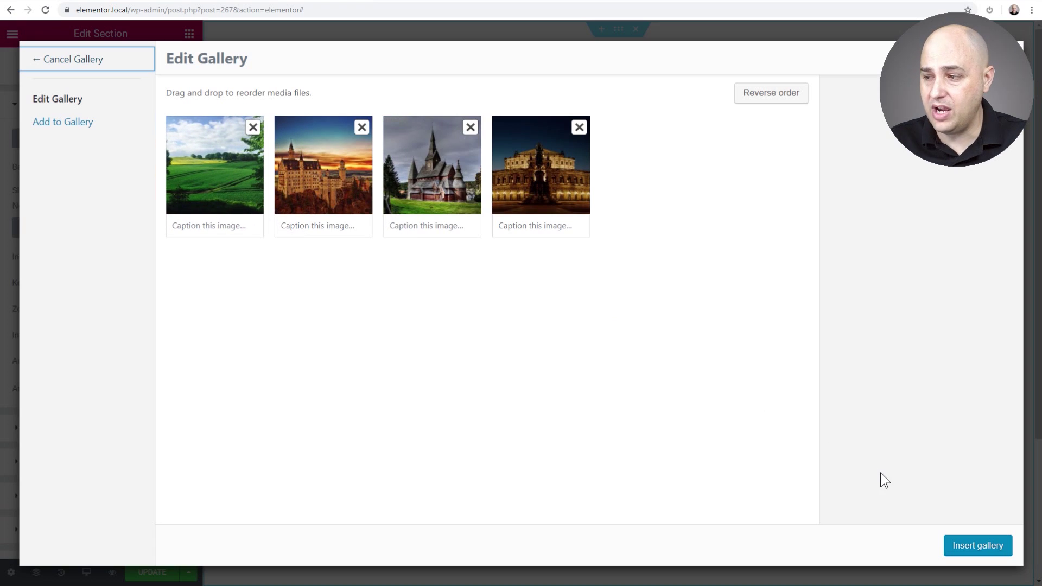
{"action": "left_click", "coordinate": [977, 545]}
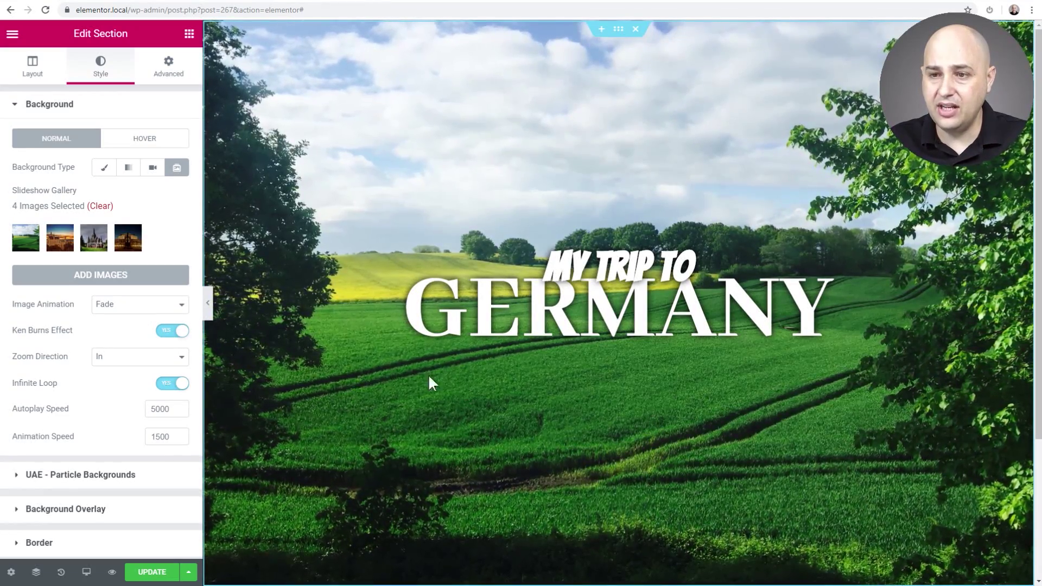
Step: Try the slideshow with Infinite Loop and the Ken Burns Effect off, check the zoom direction options, and enable both settings again
{"action": "left_click", "coordinate": [165, 386]}
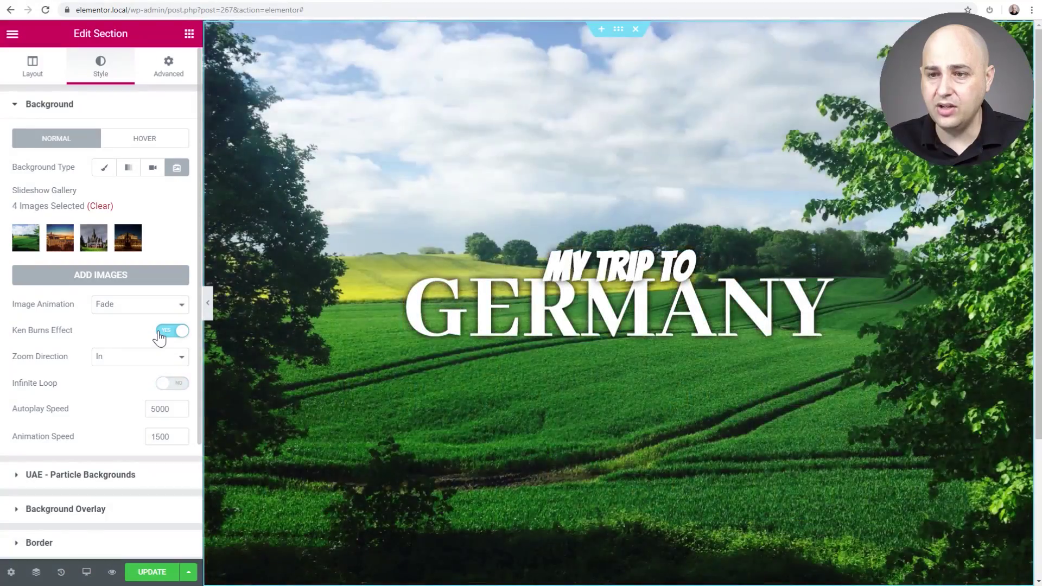
{"action": "left_click", "coordinate": [79, 330]}
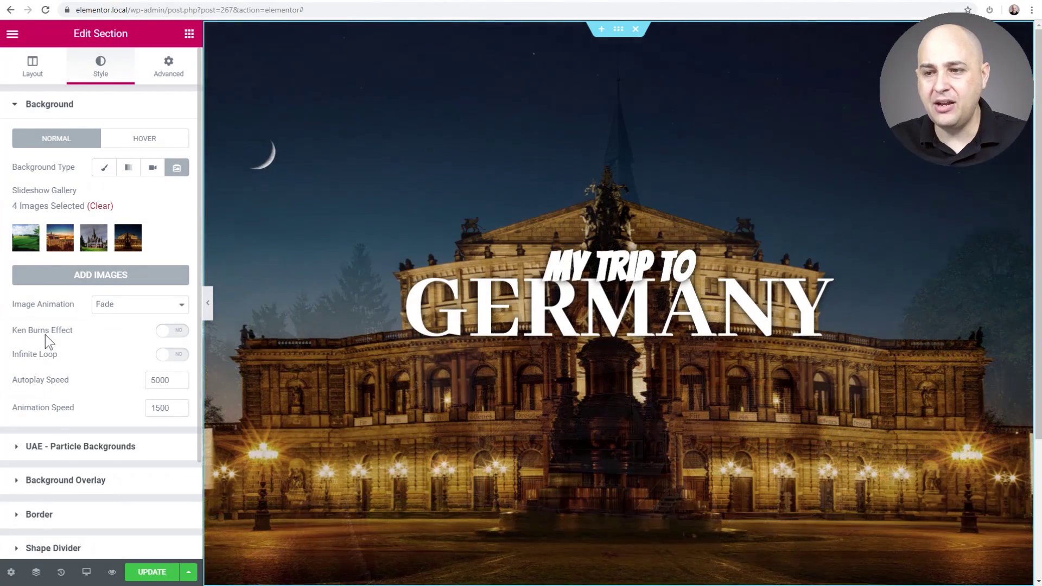
{"action": "left_click", "coordinate": [172, 332]}
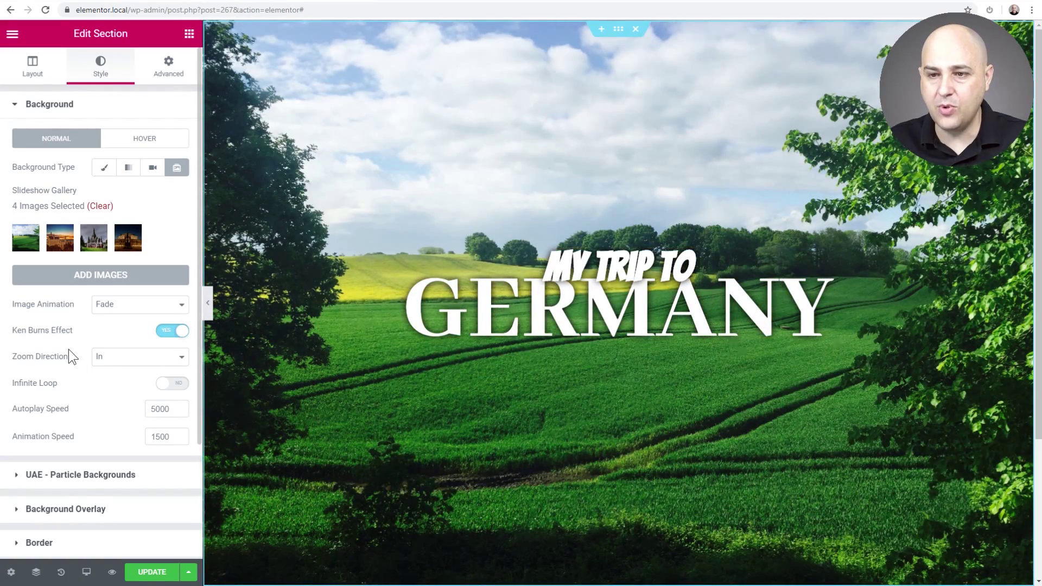
{"action": "left_click", "coordinate": [133, 362]}
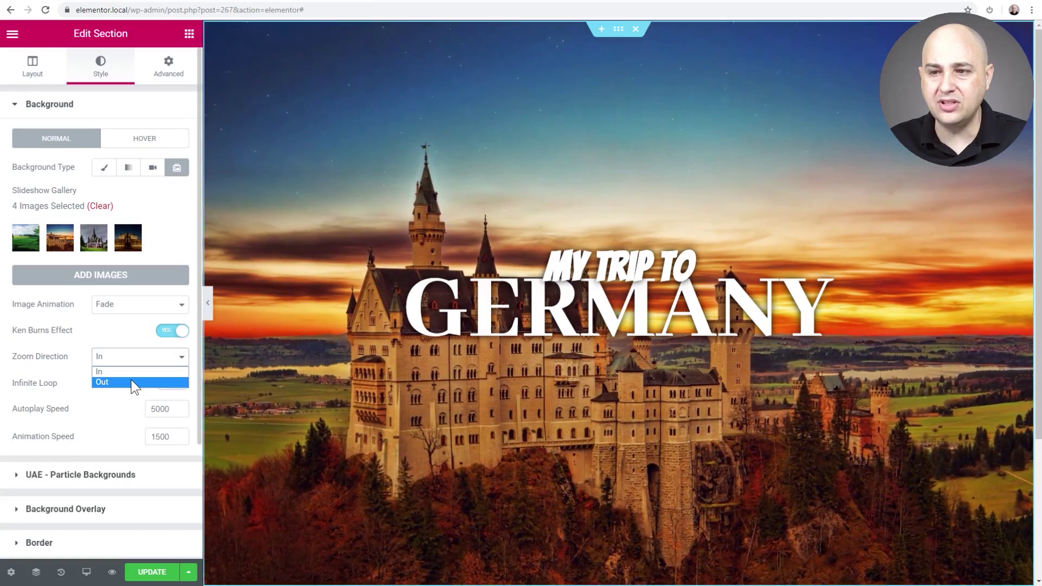
{"action": "left_click", "coordinate": [79, 344]}
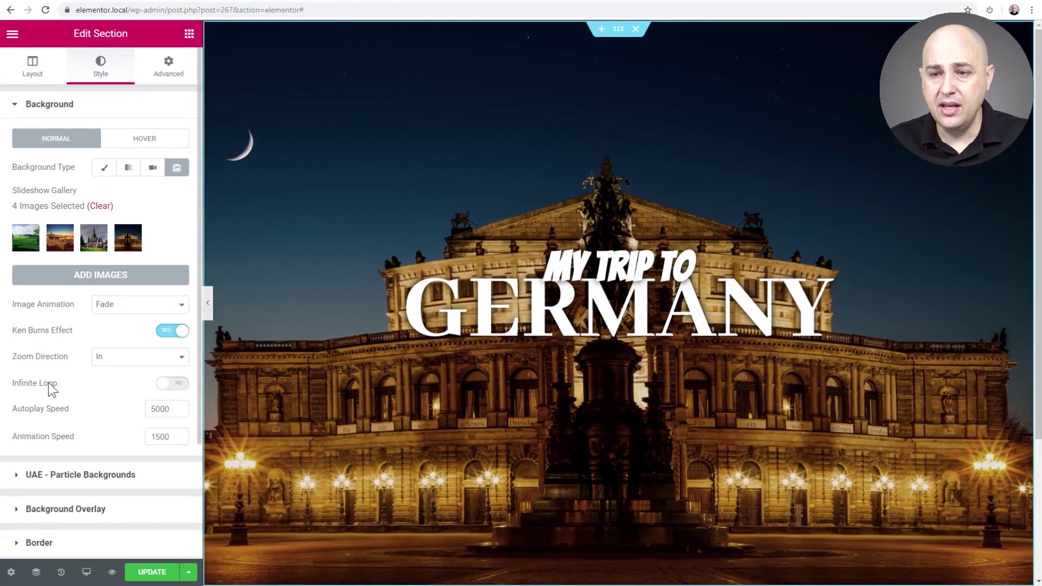
{"action": "left_click", "coordinate": [173, 388]}
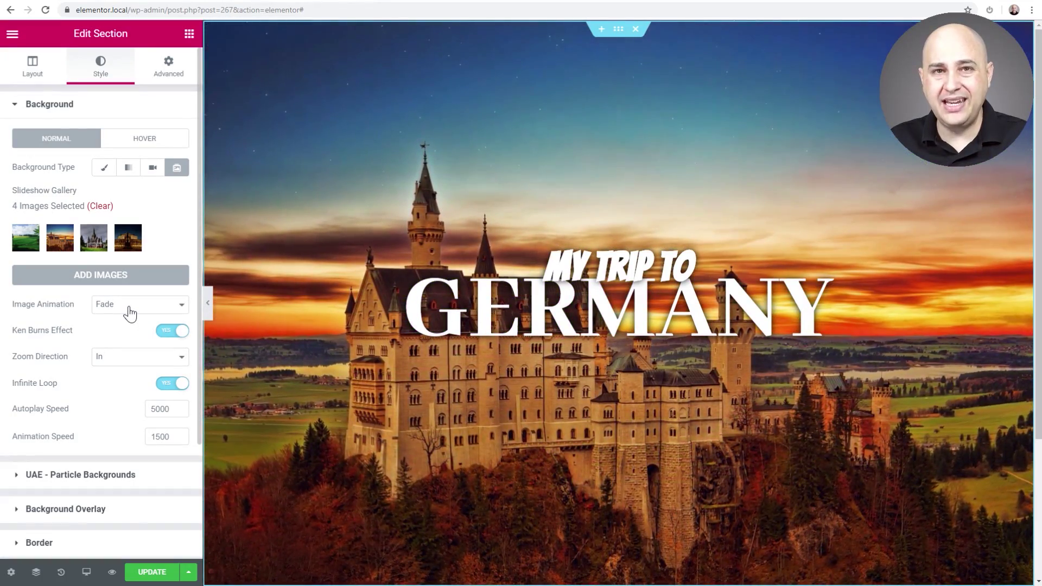
Step: Set the slideshow's image animation to Slide Right and preview the page with the editing panel hidden
{"action": "left_click", "coordinate": [130, 314]}
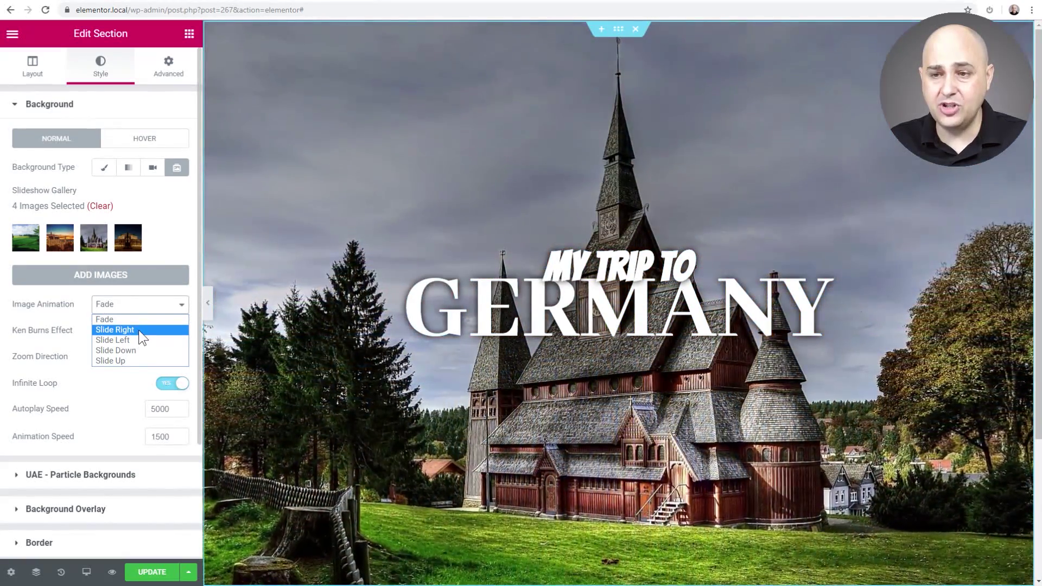
{"action": "left_click", "coordinate": [138, 330]}
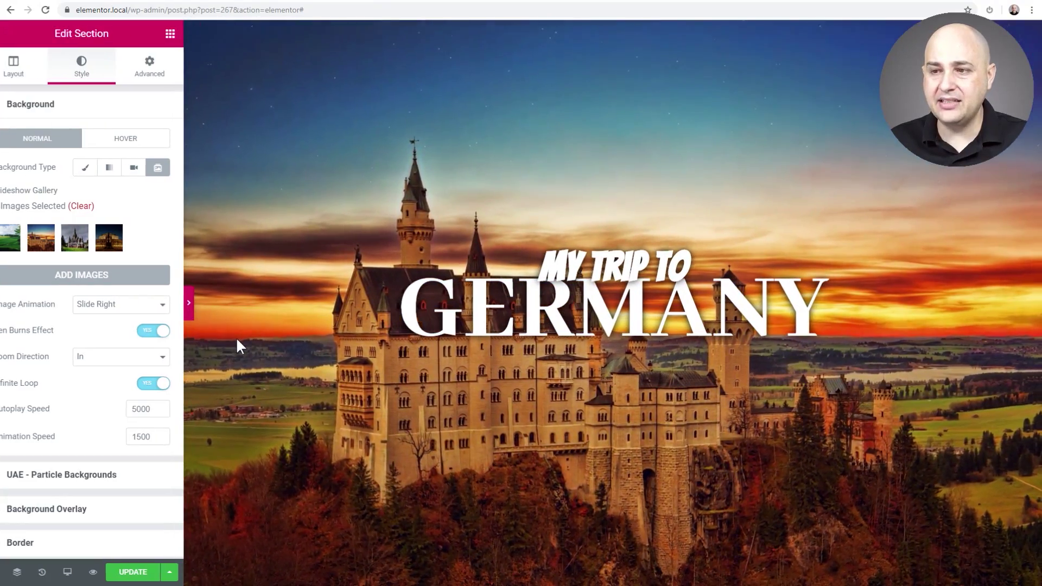
{"action": "key", "text": "ctrl+p"}
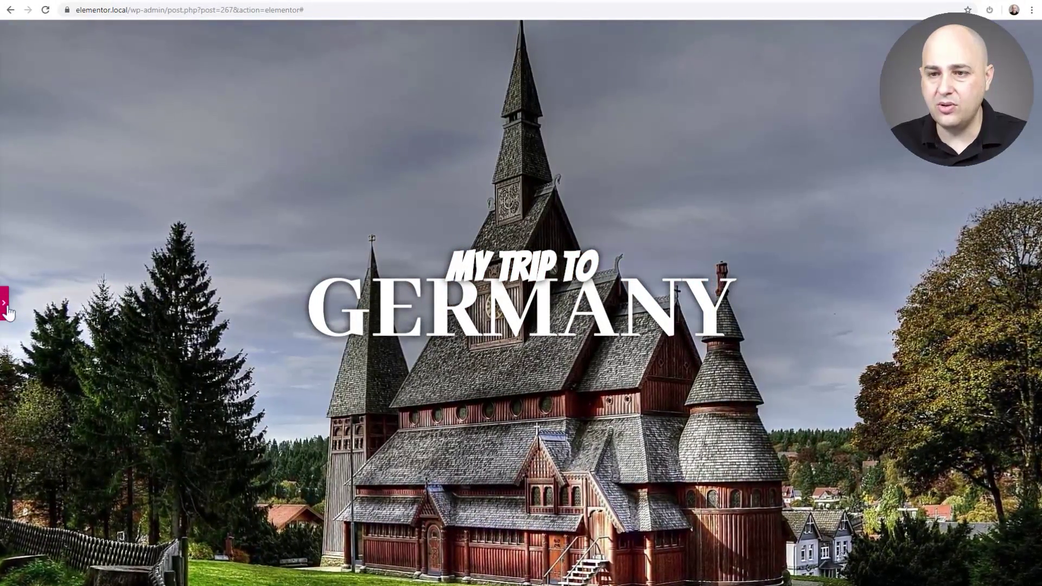
{"action": "key", "text": "ctrl+p"}
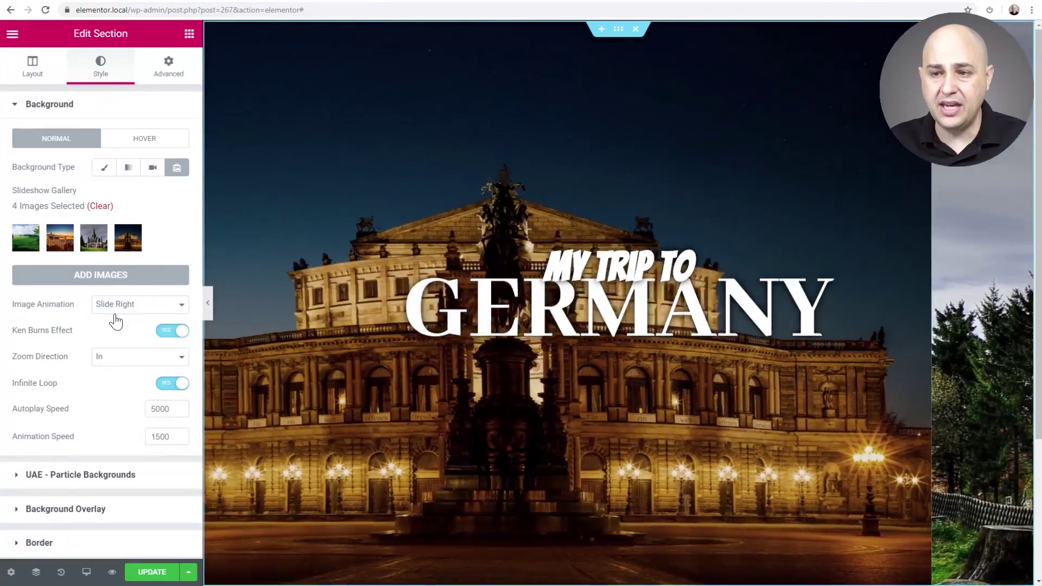
Step: Set the slideshow's image animation back to Fade
{"action": "scroll", "coordinate": [104, 345], "scroll_direction": "down", "scroll_amount": 3}
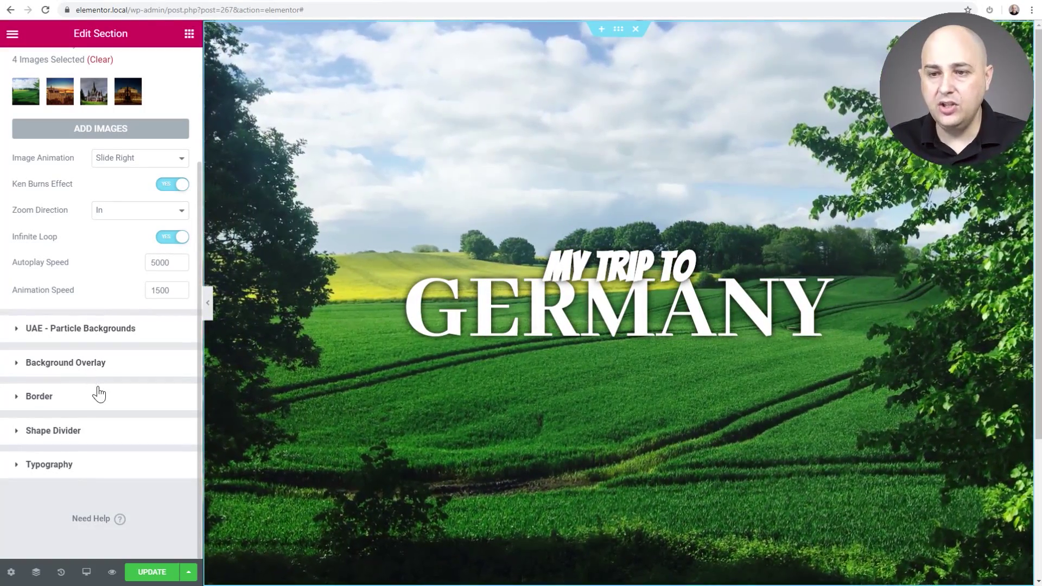
{"action": "scroll", "coordinate": [103, 412], "scroll_direction": "up", "scroll_amount": 3}
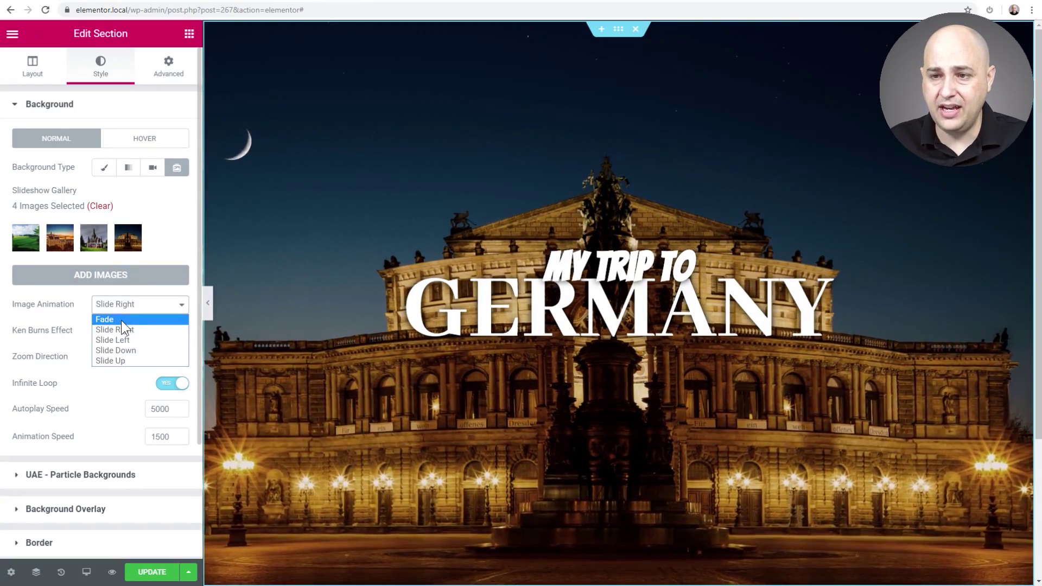
{"action": "left_click", "coordinate": [122, 320]}
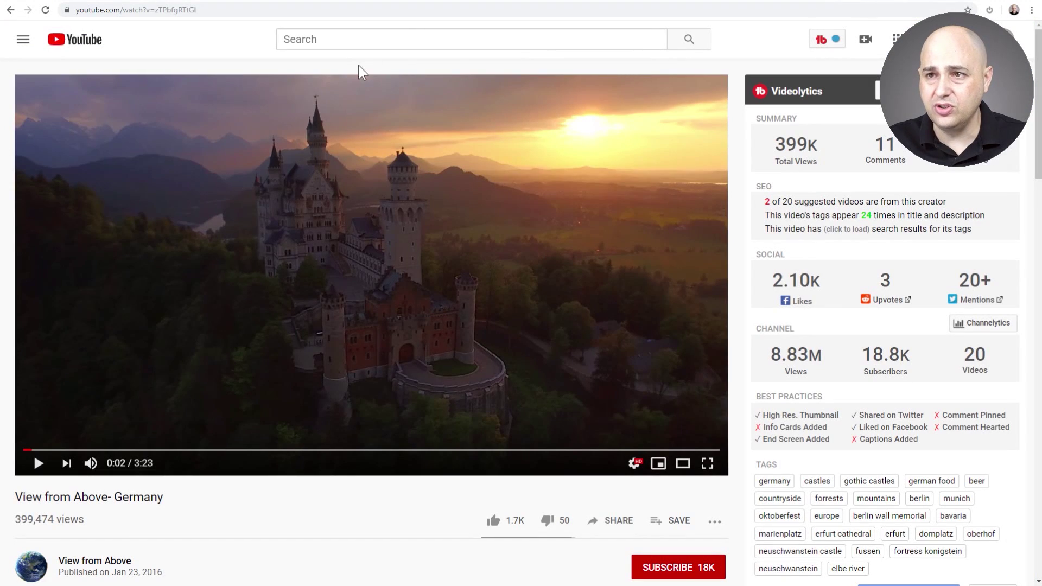
Step: Copy the YouTube link of "View from Above- Germany" and use it as the section's video background in Elementor
{"action": "left_click", "coordinate": [227, 11]}
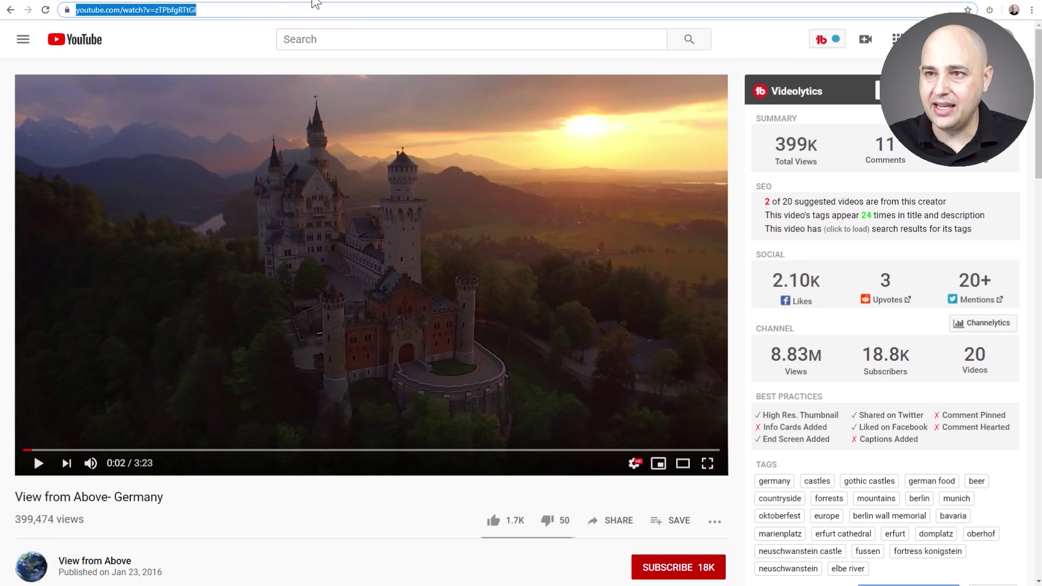
{"action": "left_click", "coordinate": [314, 1]}
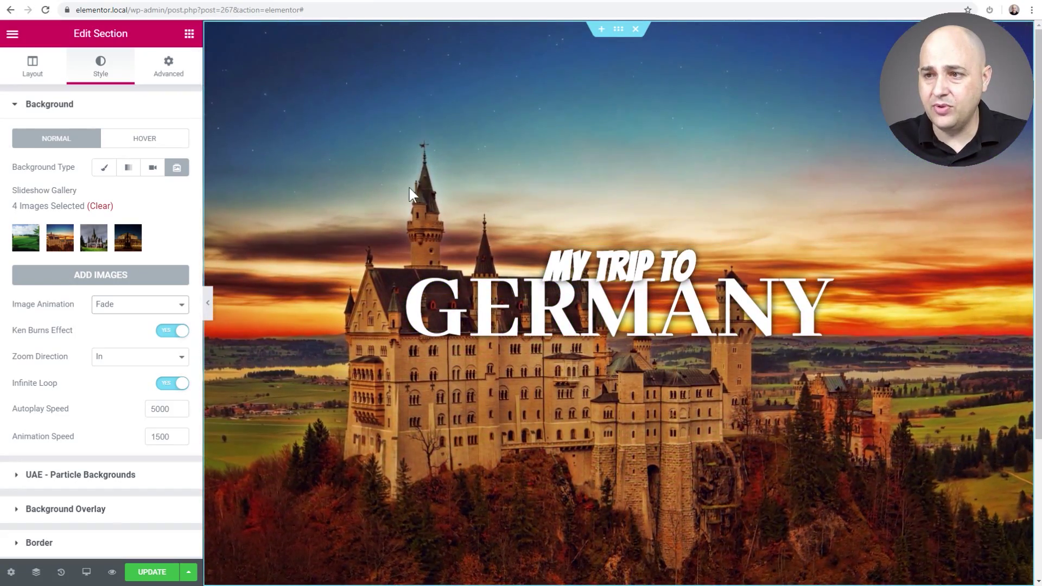
{"action": "left_click", "coordinate": [154, 172]}
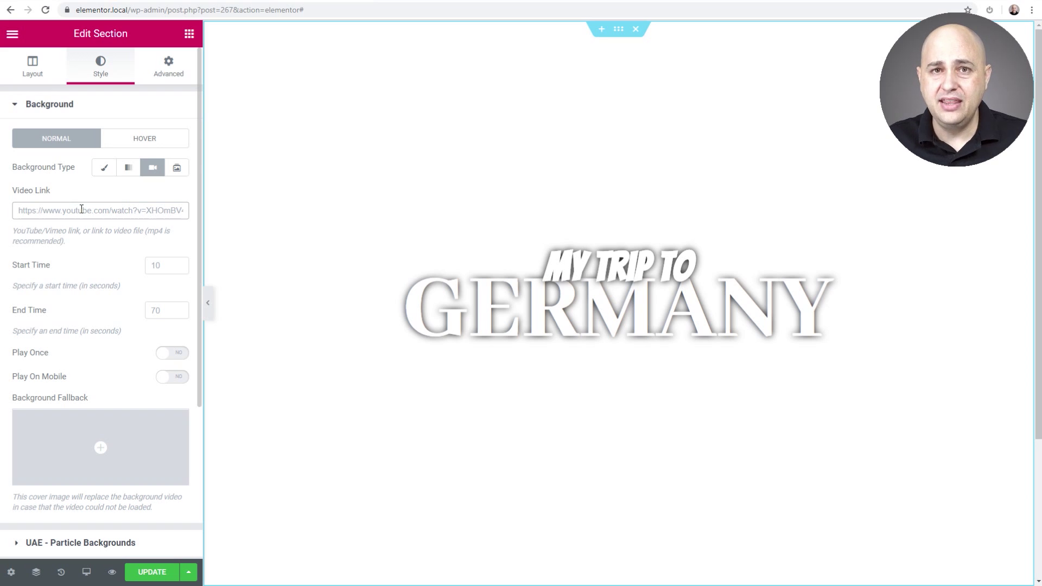
{"action": "type", "text": "https://www.youtube.com/watch?v=zTPbfqRTtGI"}
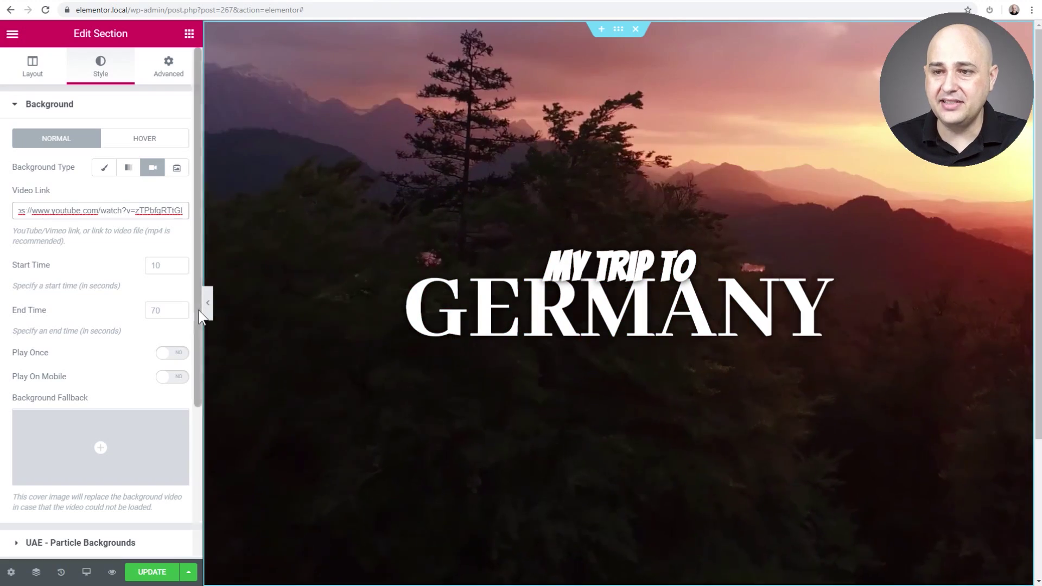
Step: Set the background video's start time to 20 seconds and its end time to 30 seconds
{"action": "left_click", "coordinate": [157, 266]}
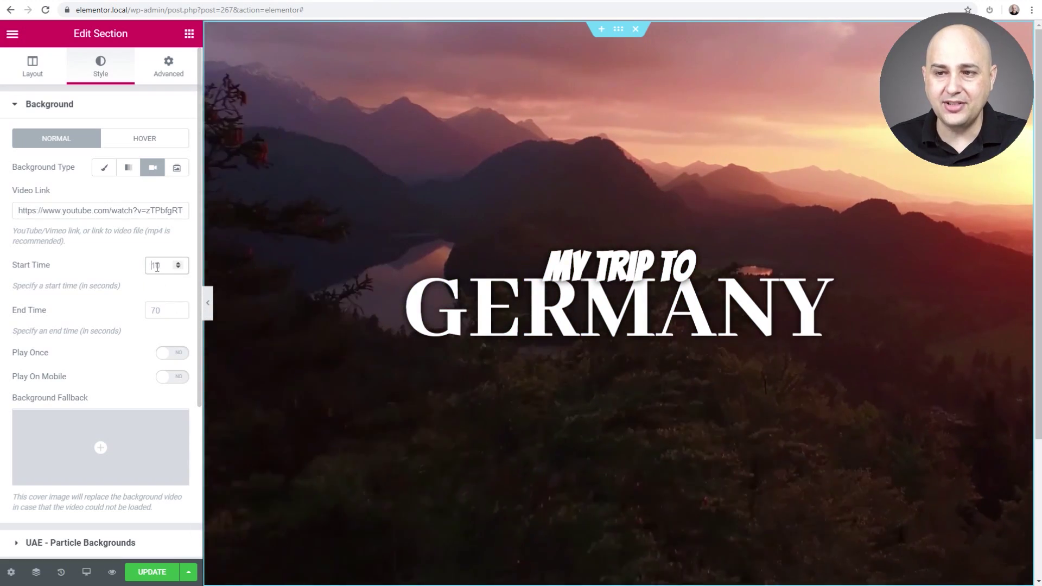
{"action": "type", "text": "20"}
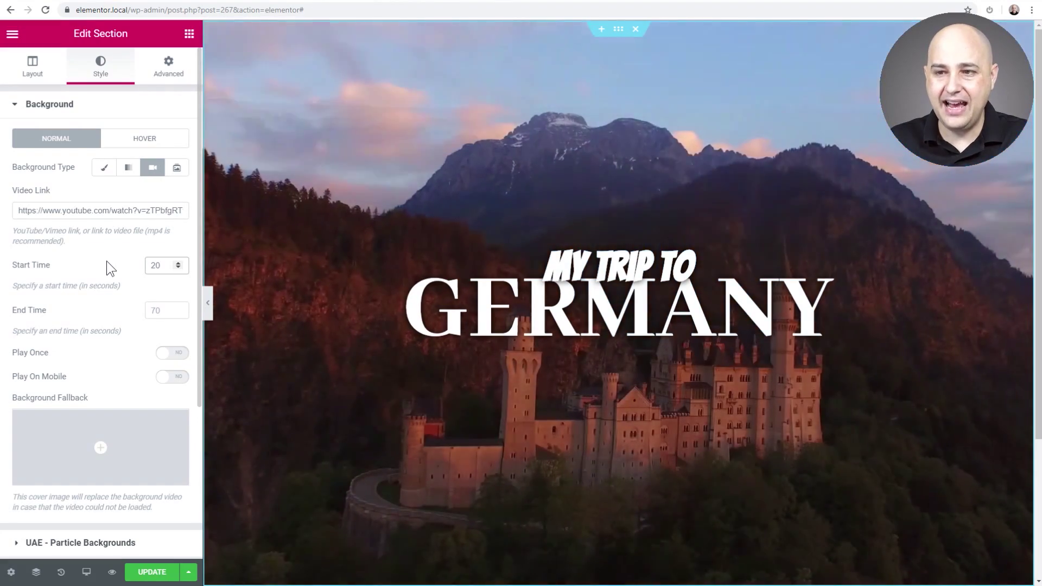
{"action": "left_click", "coordinate": [152, 310]}
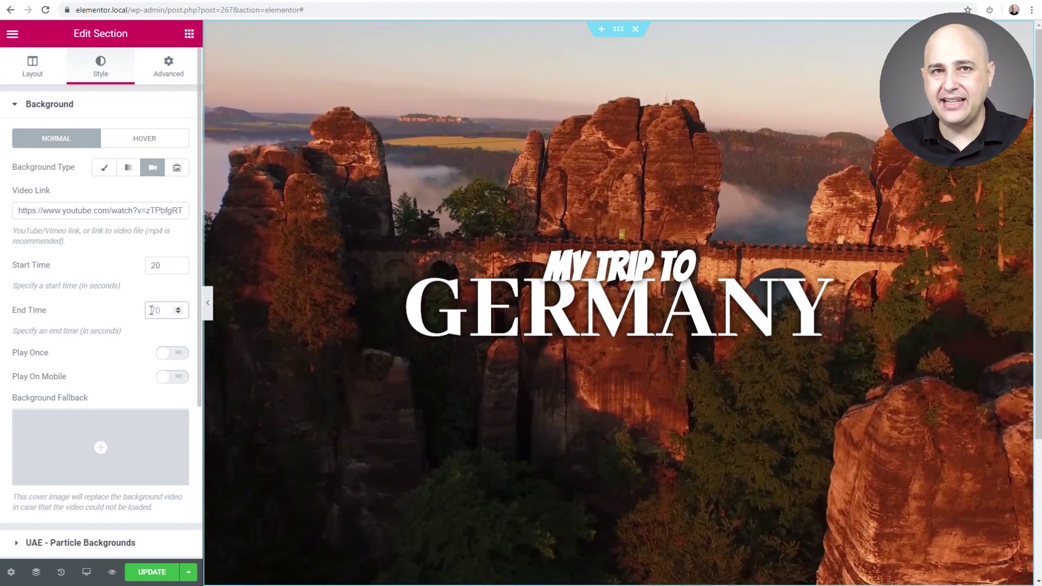
{"action": "key", "text": "BackSpace"}
{"action": "key", "text": "BackSpace"}
{"action": "type", "text": "30"}
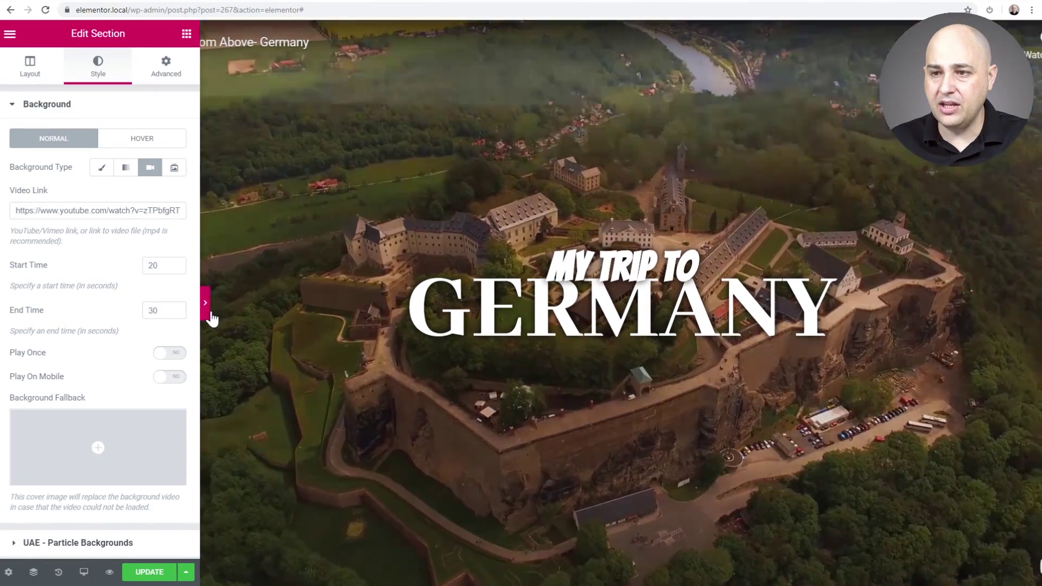
Step: Preview the hero section's background video with the editing panel hidden
{"action": "left_click", "coordinate": [208, 304]}
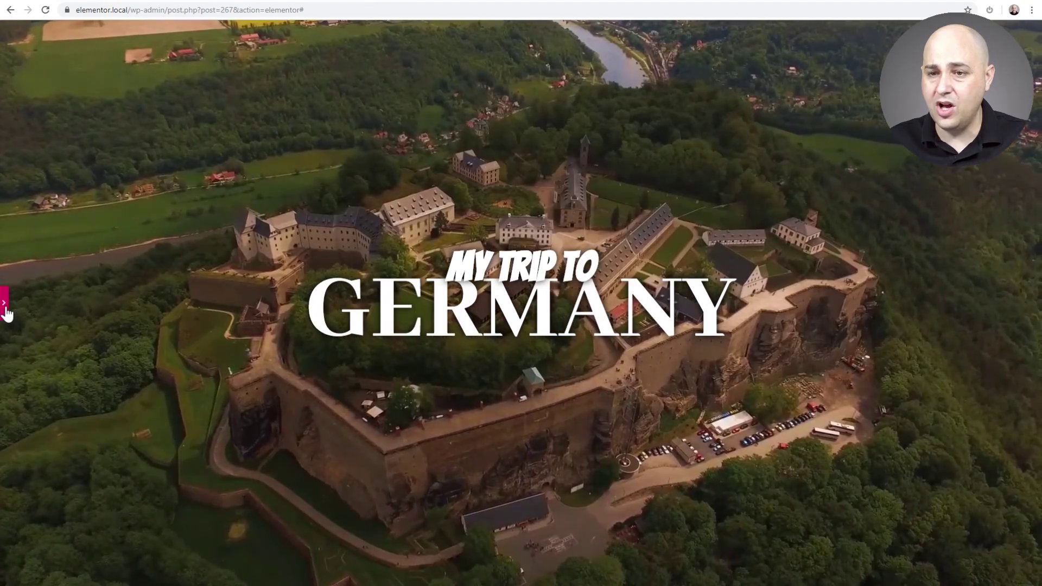
{"action": "left_click", "coordinate": [4, 302]}
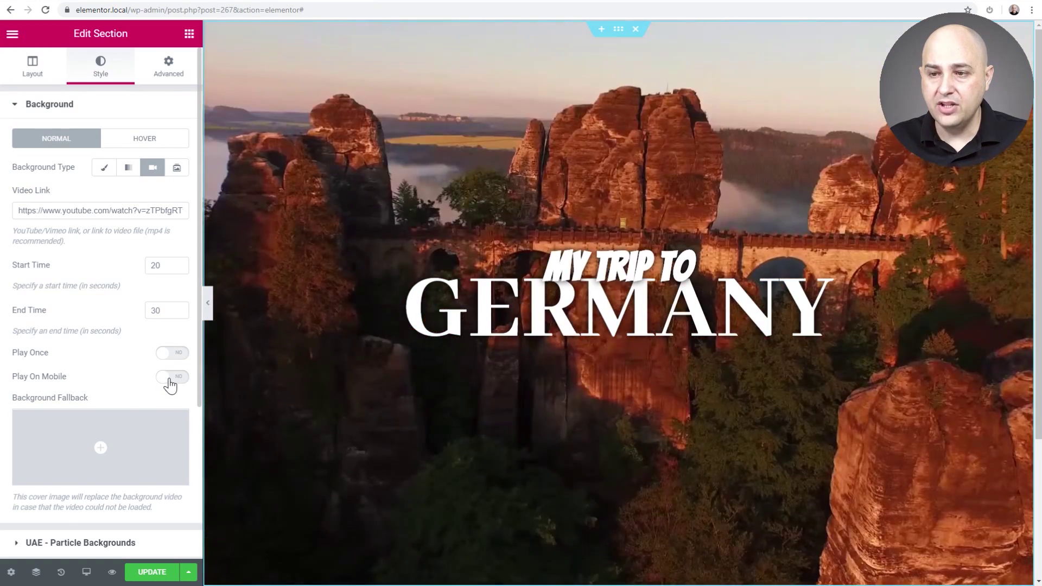
Step: Enable Play On Mobile for the background video and show the page in the 360px mobile preview
{"action": "left_click", "coordinate": [171, 378]}
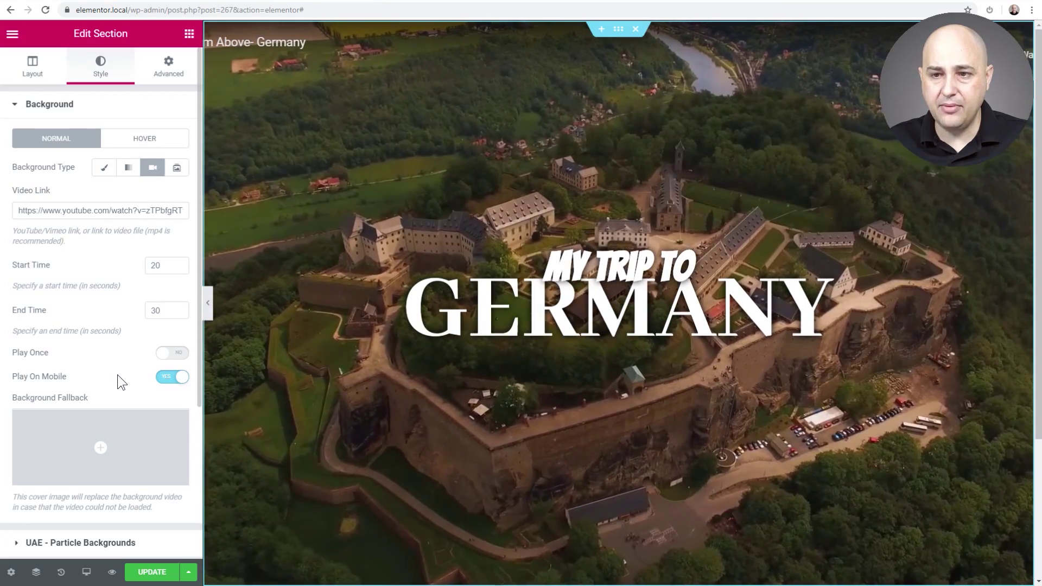
{"action": "left_click", "coordinate": [87, 575]}
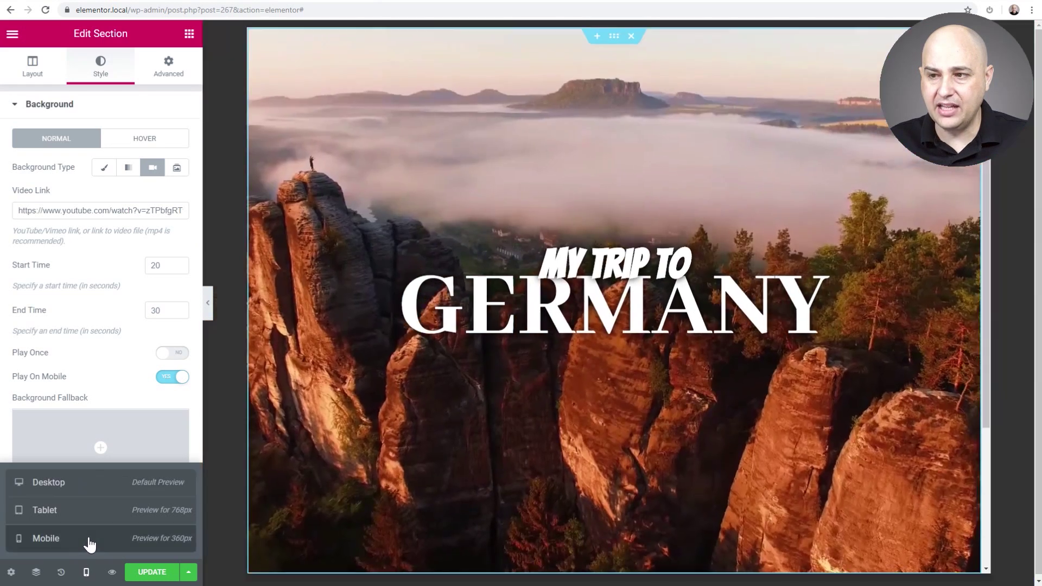
{"action": "left_click", "coordinate": [86, 540]}
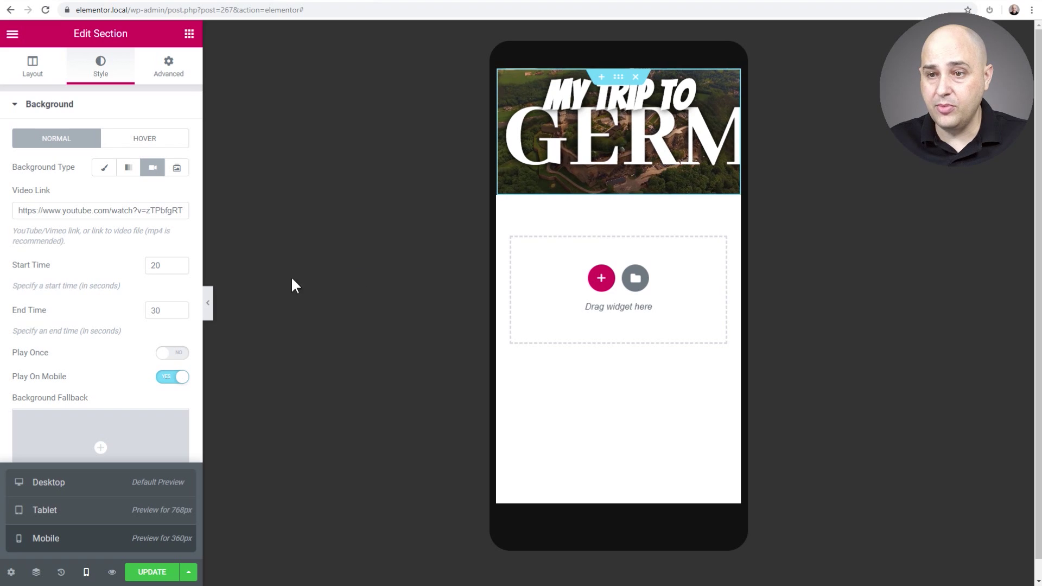
Step: Switch Play On Mobile off and on again to compare the mobile view, and return to the desktop preview
{"action": "left_click", "coordinate": [165, 381]}
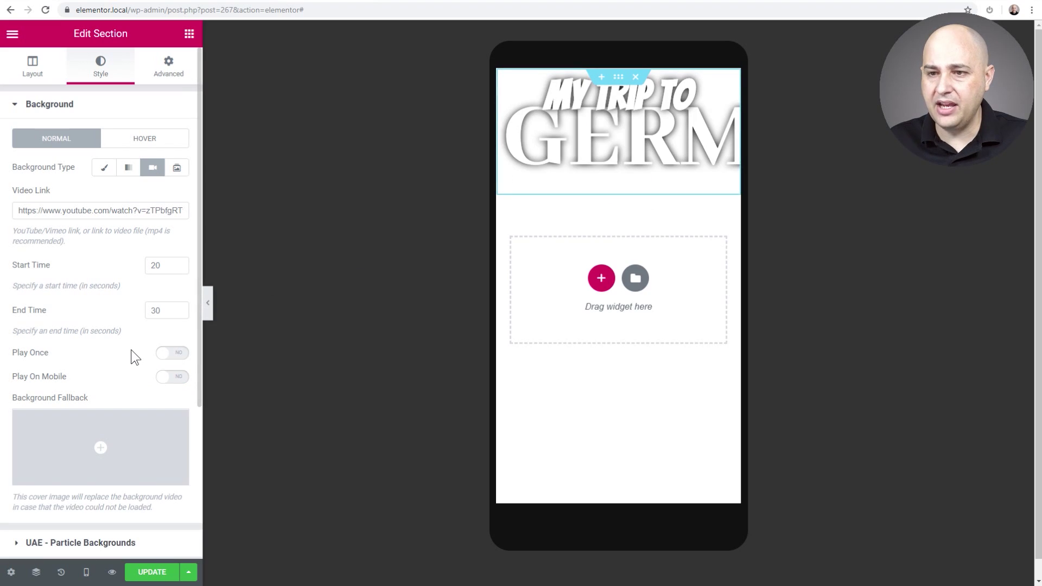
{"action": "mouse_move", "coordinate": [126, 477]}
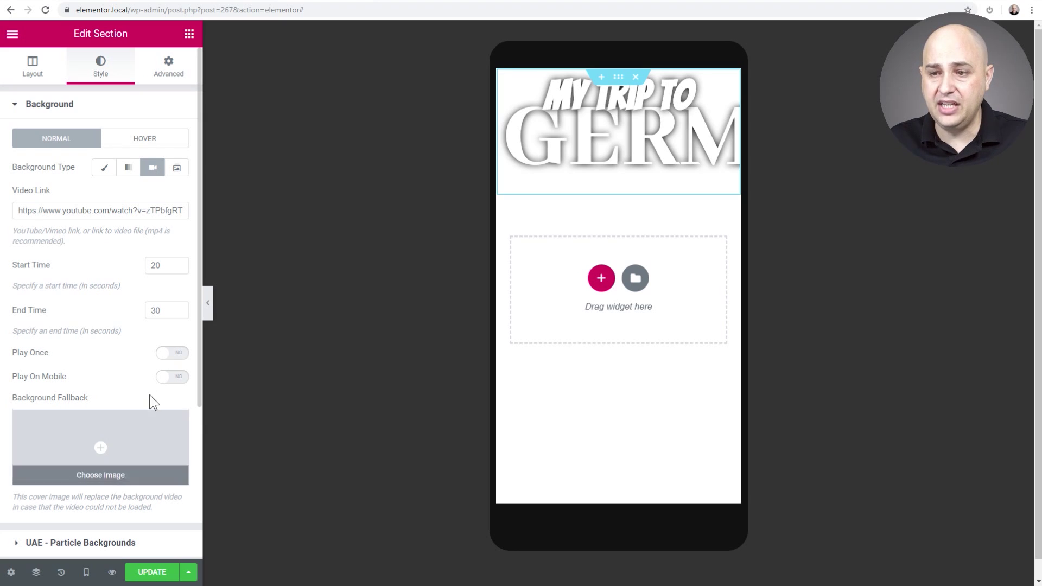
{"action": "left_click", "coordinate": [177, 379]}
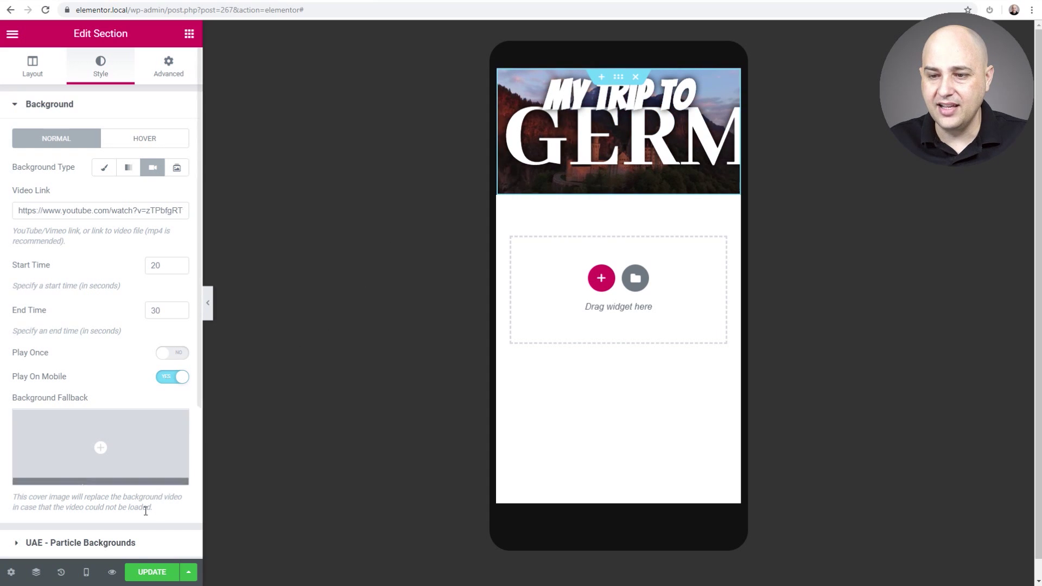
{"action": "mouse_move", "coordinate": [84, 569]}
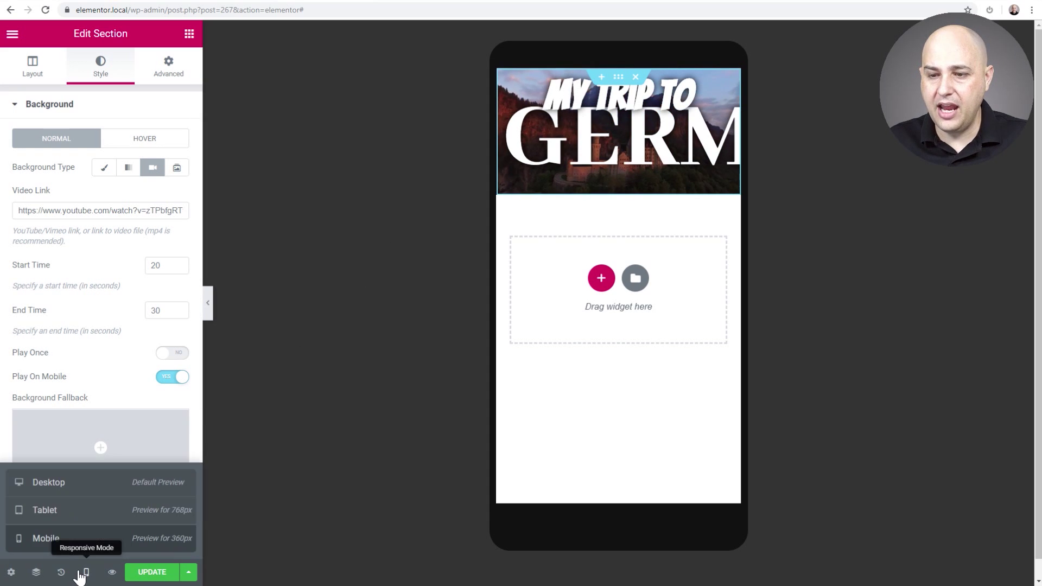
{"action": "left_click", "coordinate": [95, 494]}
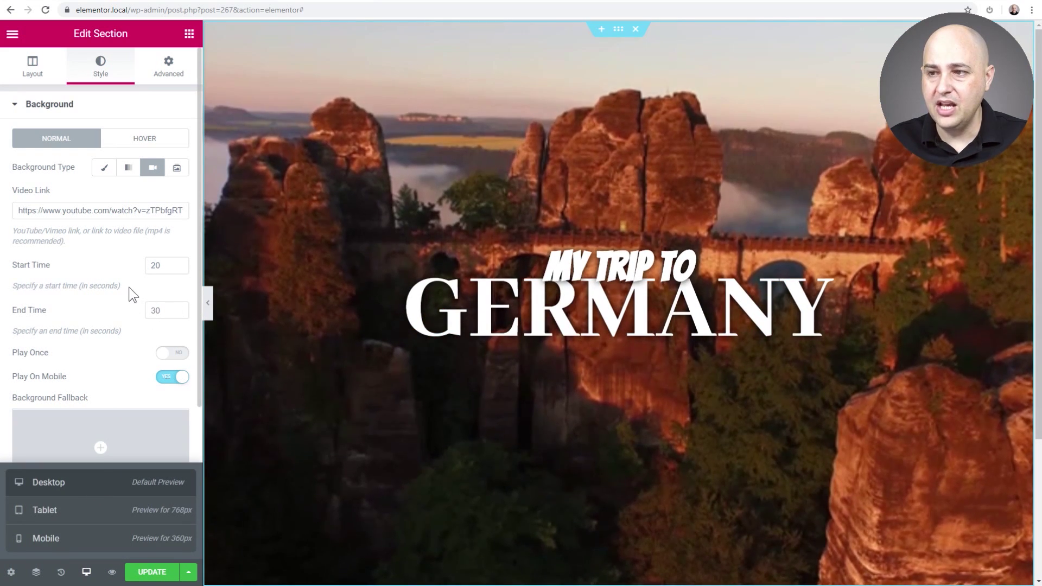
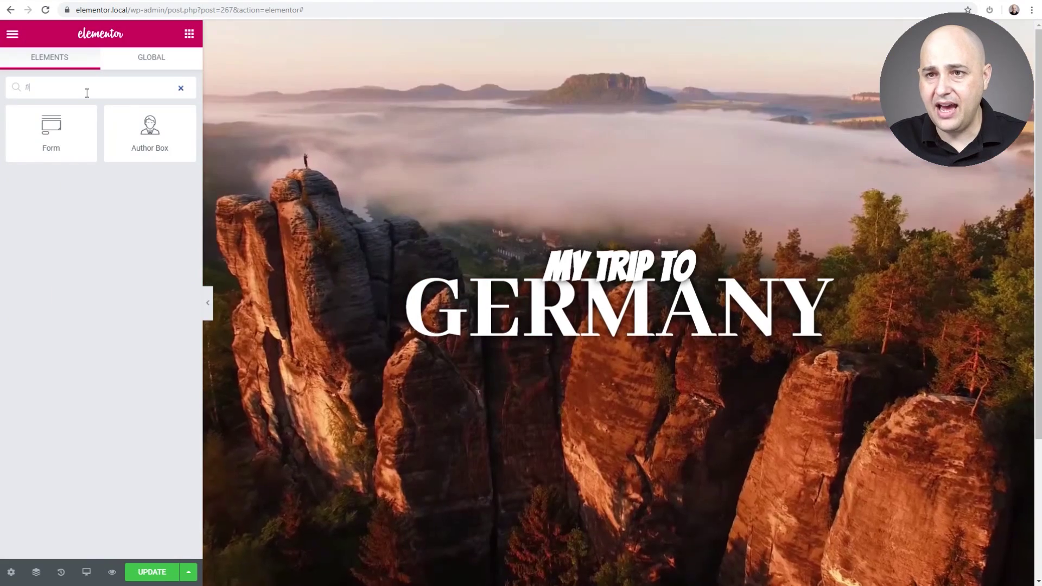
Step: Search the widgets for "div" and place a Divider below the Germany heading
{"action": "key", "text": "BackSpace"}
{"action": "type", "text": "dic"}
{"action": "key", "text": "BackSpace"}
{"action": "type", "text": "v"}
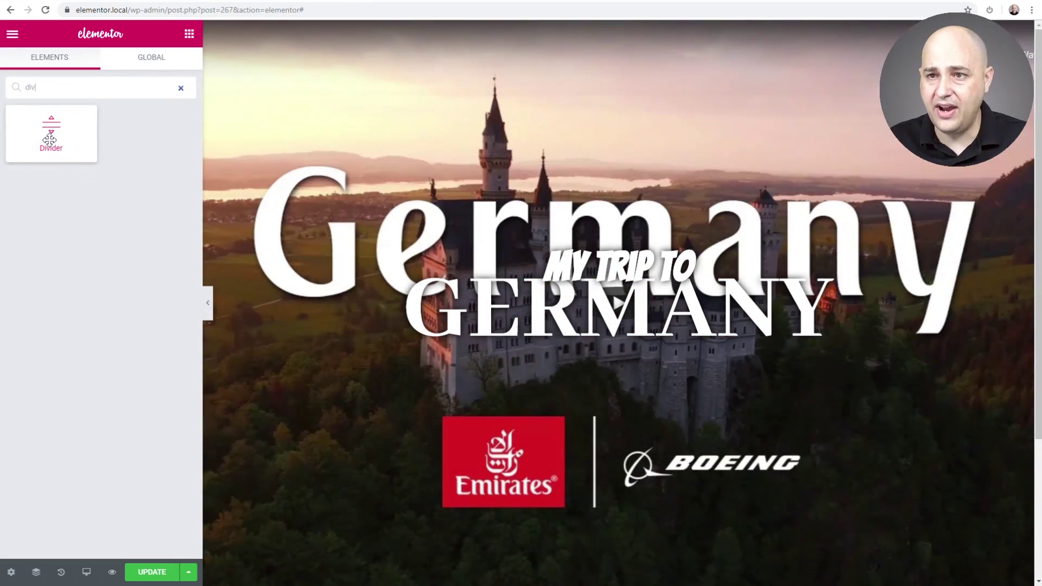
{"action": "left_click_drag", "start_coordinate": [49, 140], "coordinate": [625, 338]}
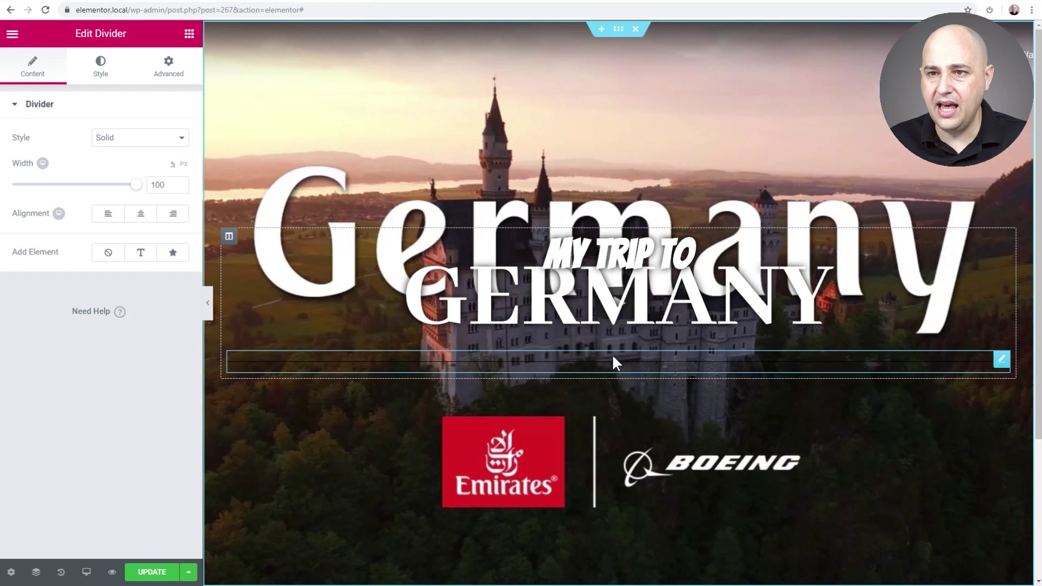
Step: Give the divider the Curly style and a white color (#ffffff)
{"action": "left_click", "coordinate": [116, 142]}
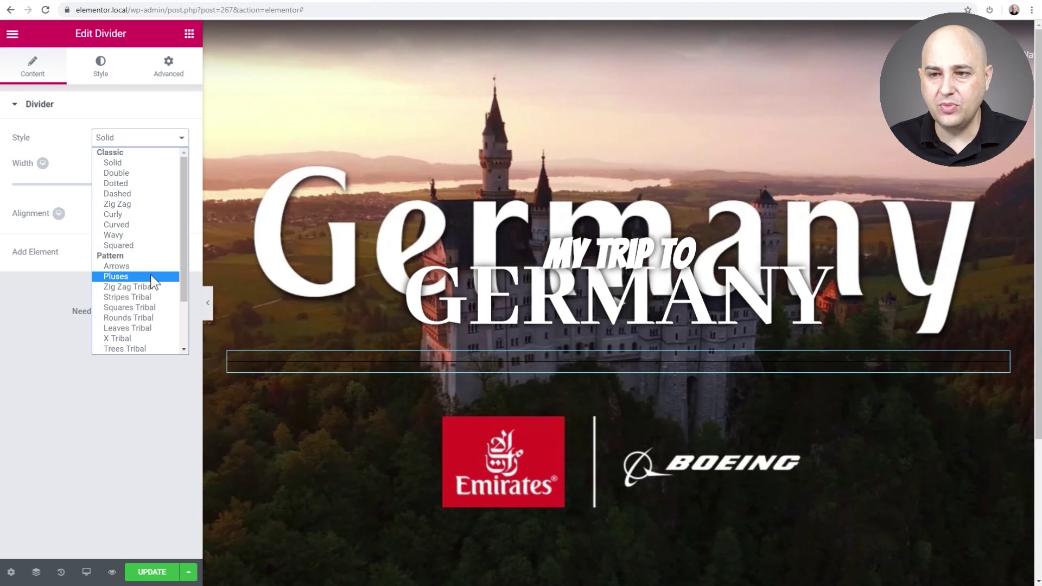
{"action": "scroll", "coordinate": [150, 313], "scroll_direction": "down", "scroll_amount": 3}
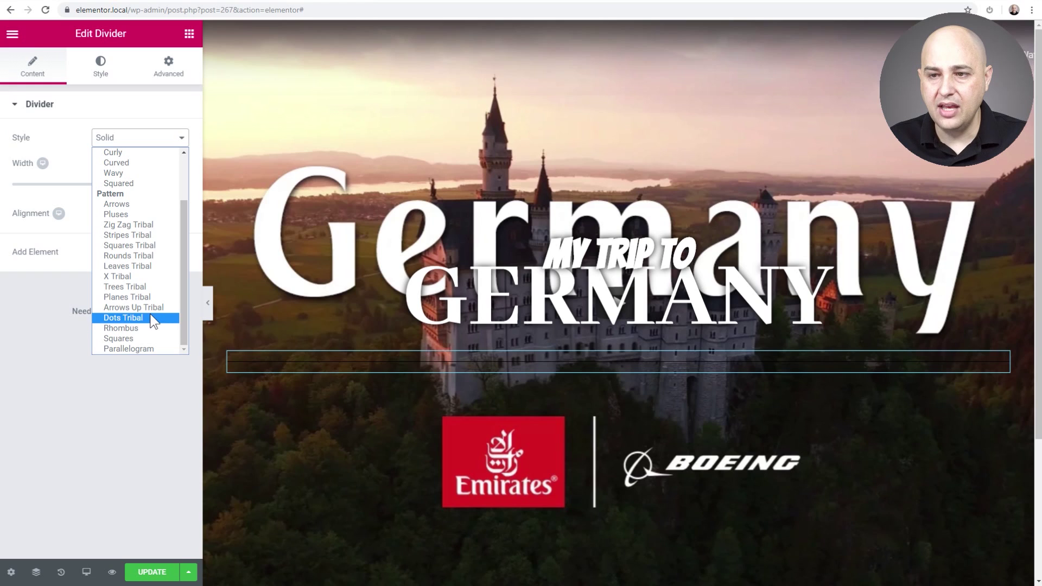
{"action": "scroll", "coordinate": [149, 314], "scroll_direction": "up", "scroll_amount": 3}
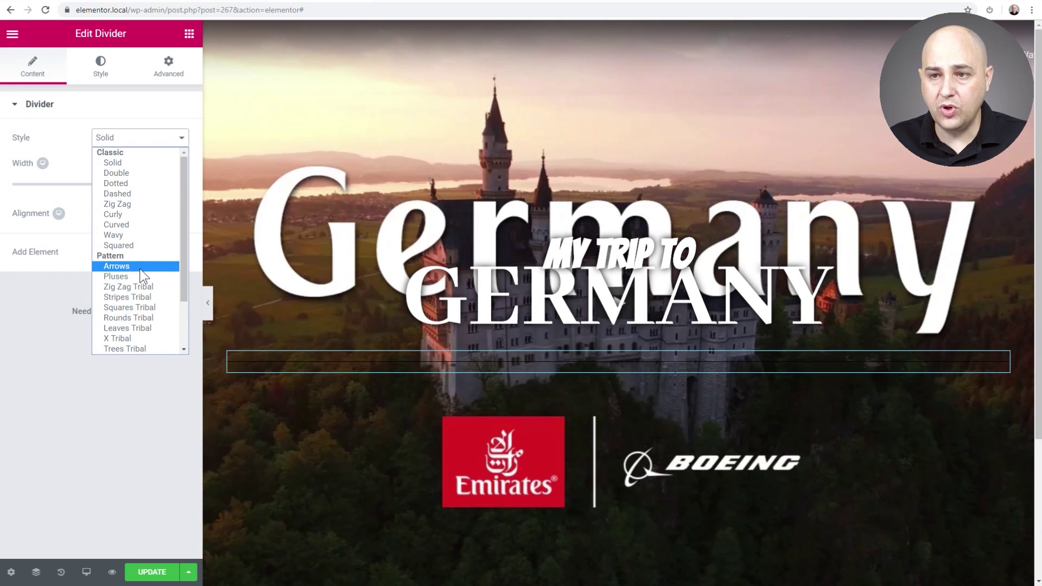
{"action": "left_click", "coordinate": [134, 213]}
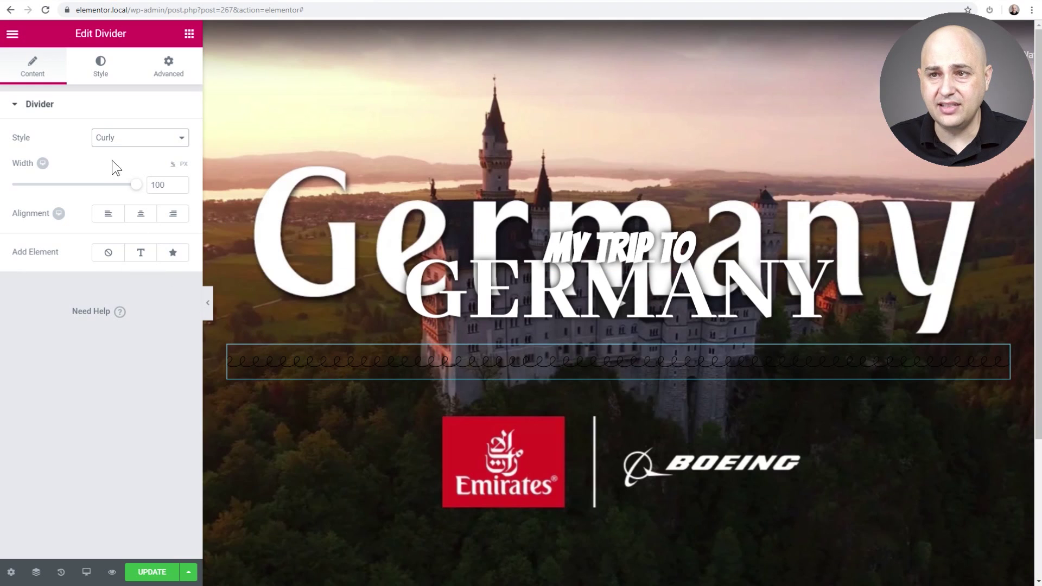
{"action": "left_click", "coordinate": [100, 68]}
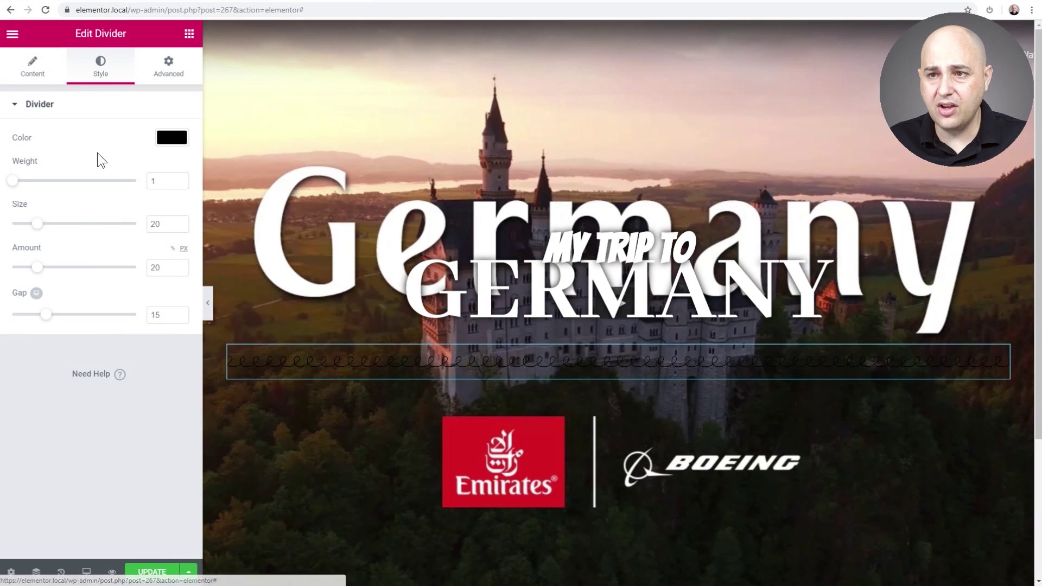
{"action": "left_click", "coordinate": [170, 138]}
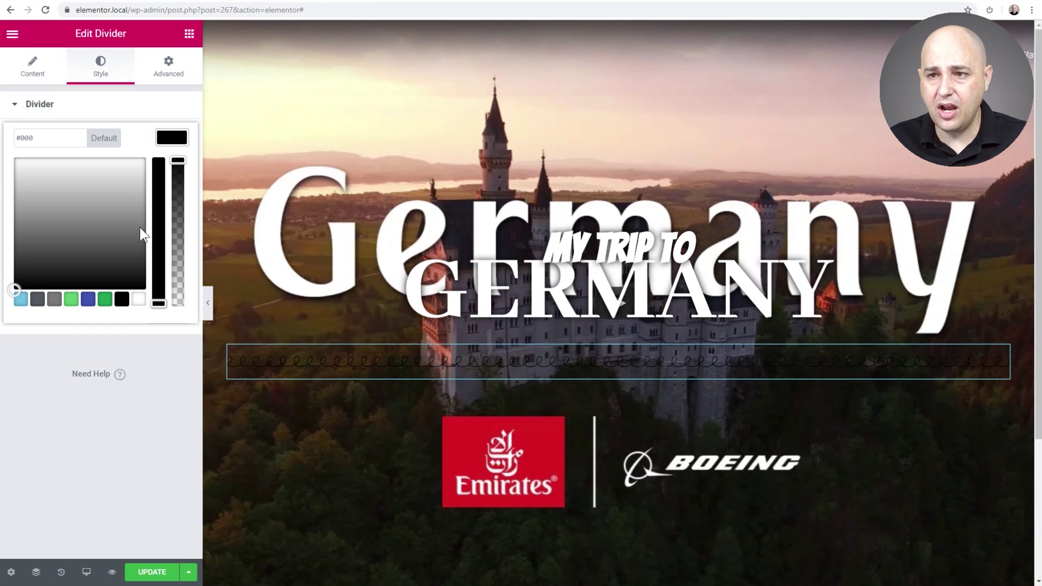
{"action": "left_click", "coordinate": [138, 299]}
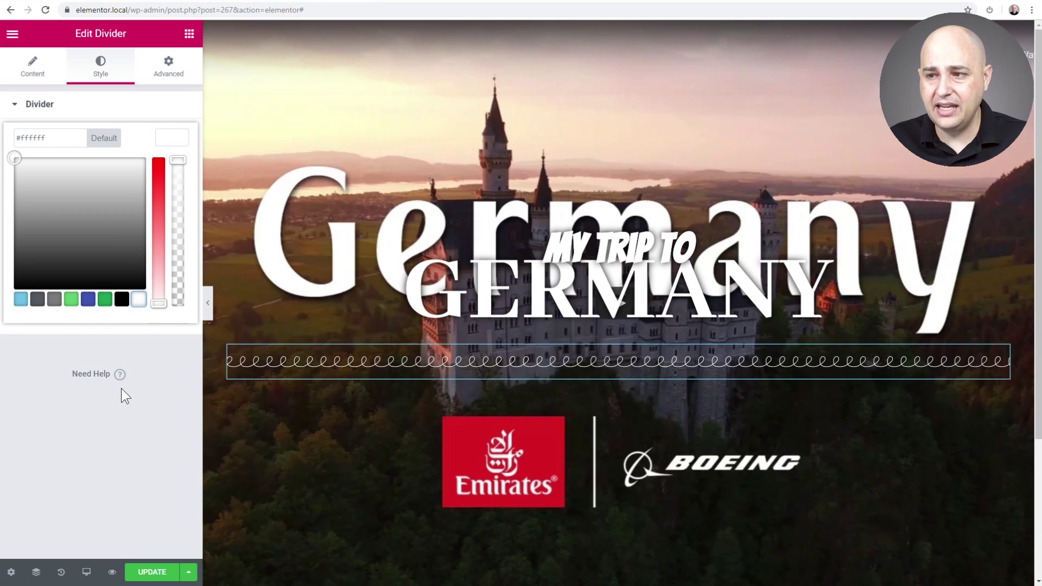
Step: Set the divider's width to 51% and align it to the center
{"action": "left_click", "coordinate": [56, 72]}
{"action": "left_click_drag", "start_coordinate": [134, 185], "coordinate": [75, 184]}
{"action": "left_click", "coordinate": [139, 216]}
{"action": "left_click", "coordinate": [139, 216]}
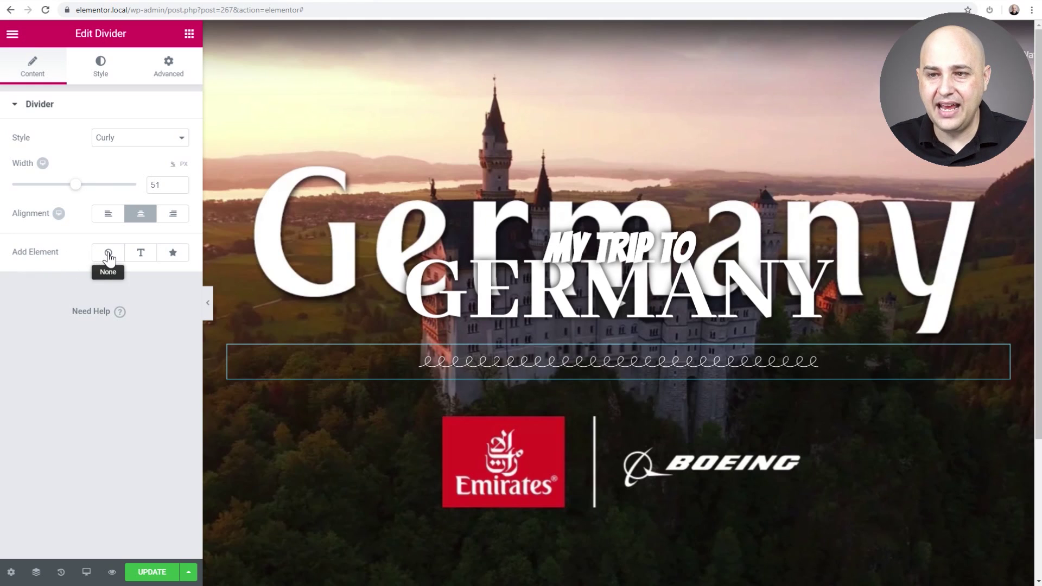
Step: Add a text element to the divider and set its text color to white (#ffffff)
{"action": "left_click", "coordinate": [145, 258]}
{"action": "left_click", "coordinate": [130, 289]}
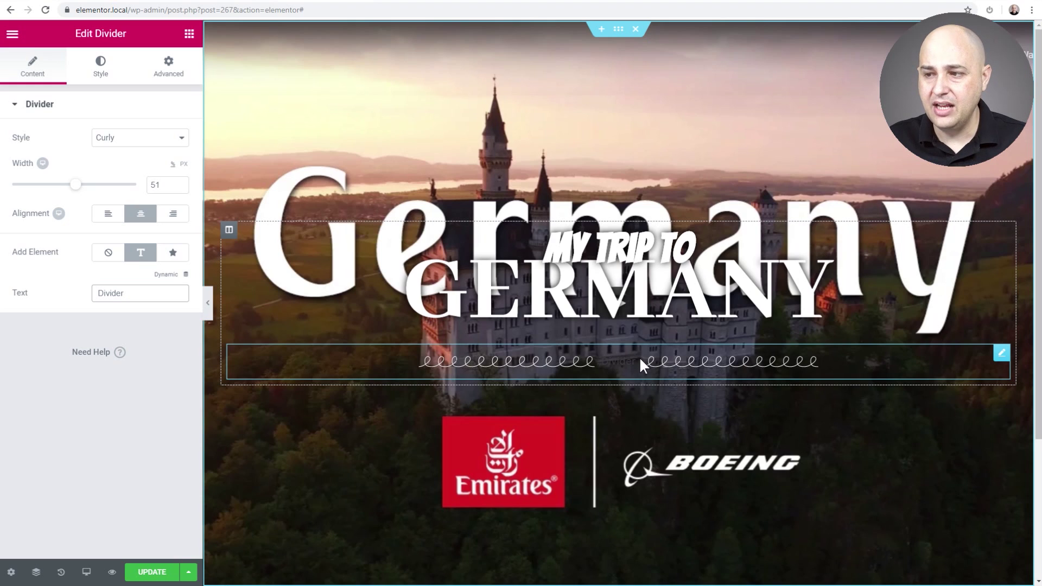
{"action": "left_click", "coordinate": [97, 69]}
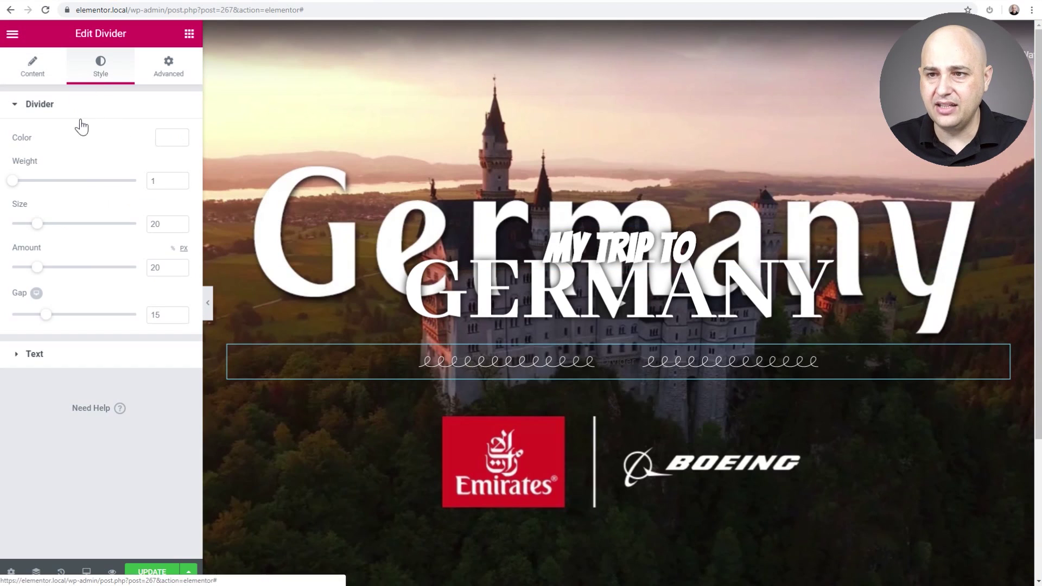
{"action": "left_click", "coordinate": [38, 356]}
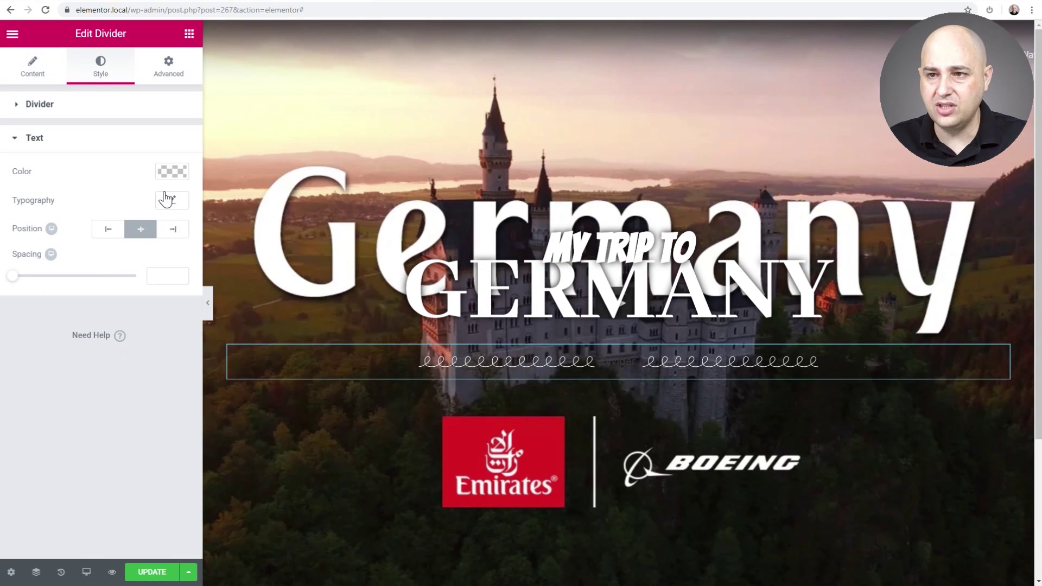
{"action": "left_click", "coordinate": [171, 174]}
{"action": "left_click", "coordinate": [139, 331]}
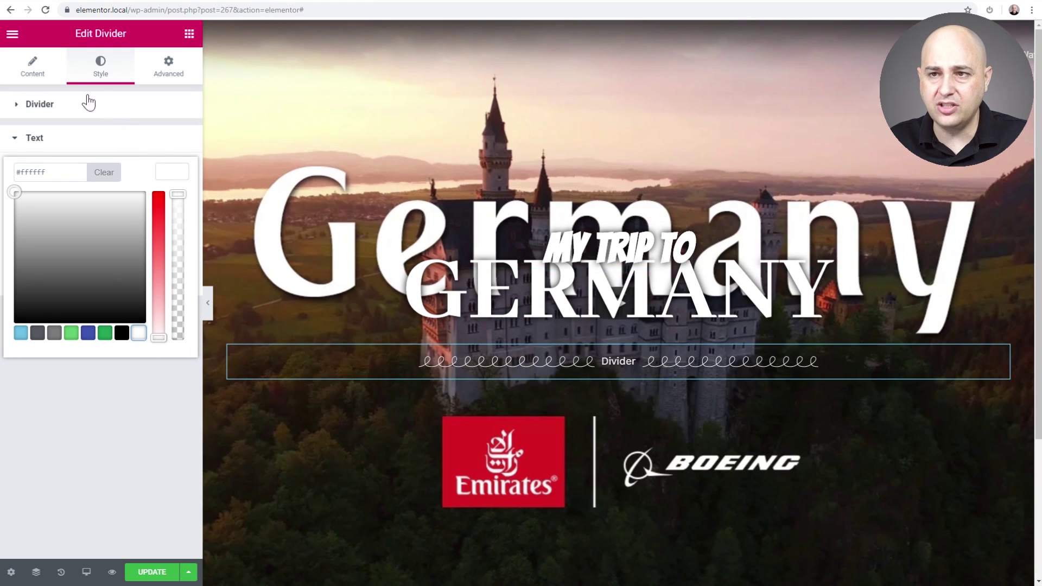
Step: Switch the divider's added element to a star icon with a white primary color and a size of 56
{"action": "left_click", "coordinate": [38, 66]}
{"action": "left_click", "coordinate": [173, 254]}
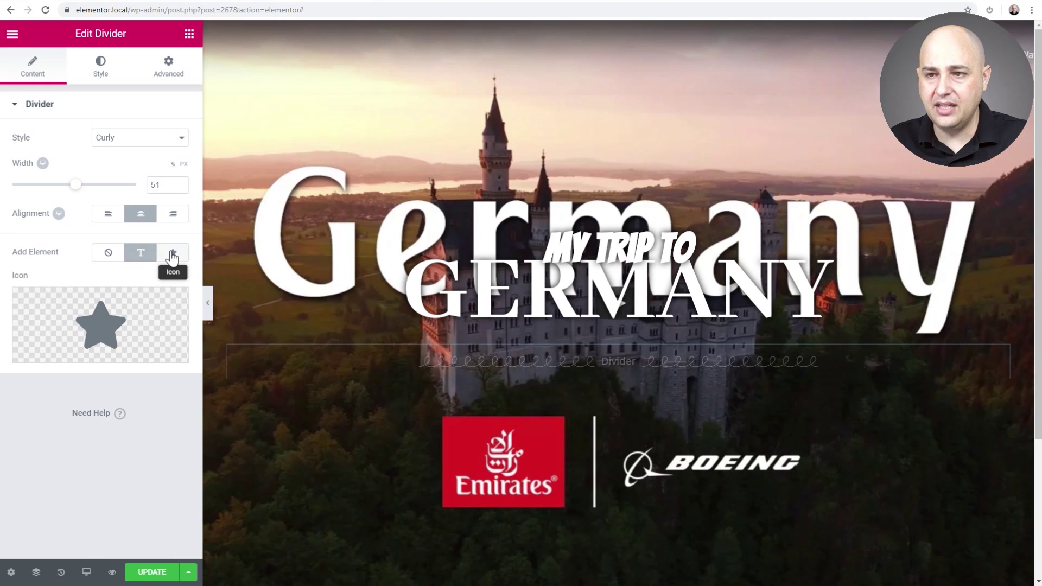
{"action": "mouse_move", "coordinate": [100, 332]}
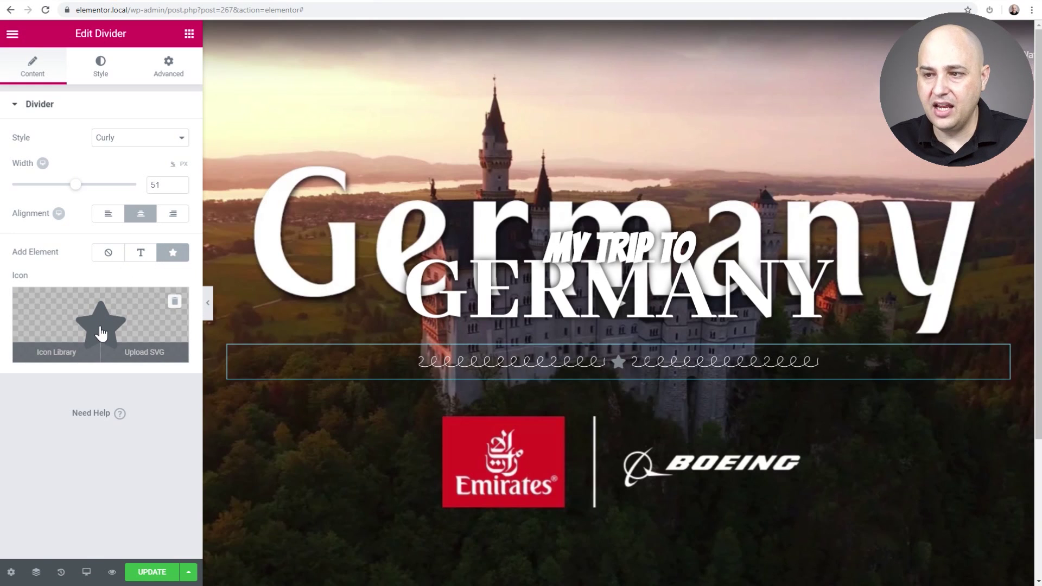
{"action": "left_click", "coordinate": [97, 75]}
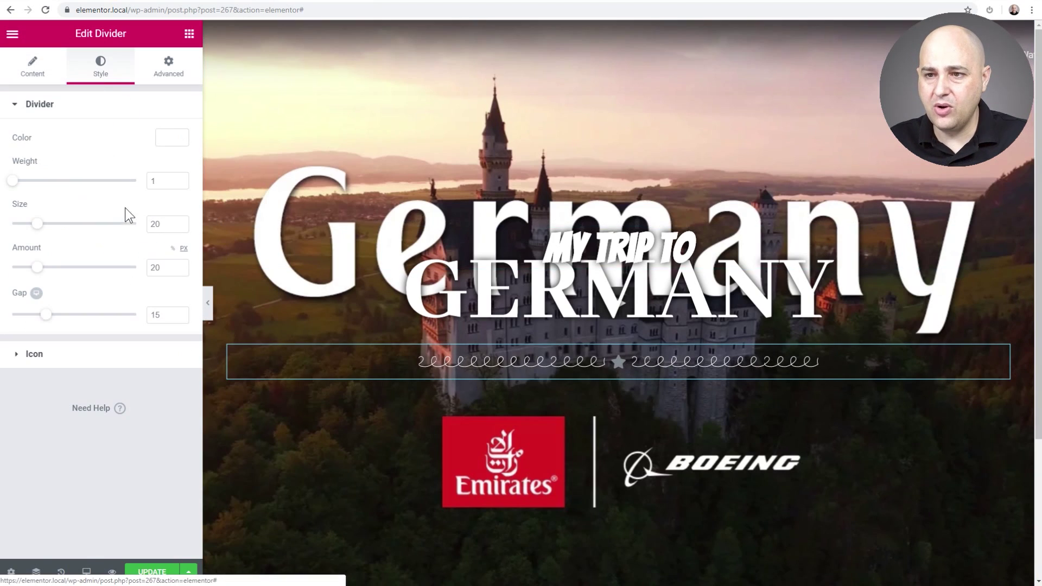
{"action": "left_click", "coordinate": [46, 344]}
{"action": "left_click", "coordinate": [170, 248]}
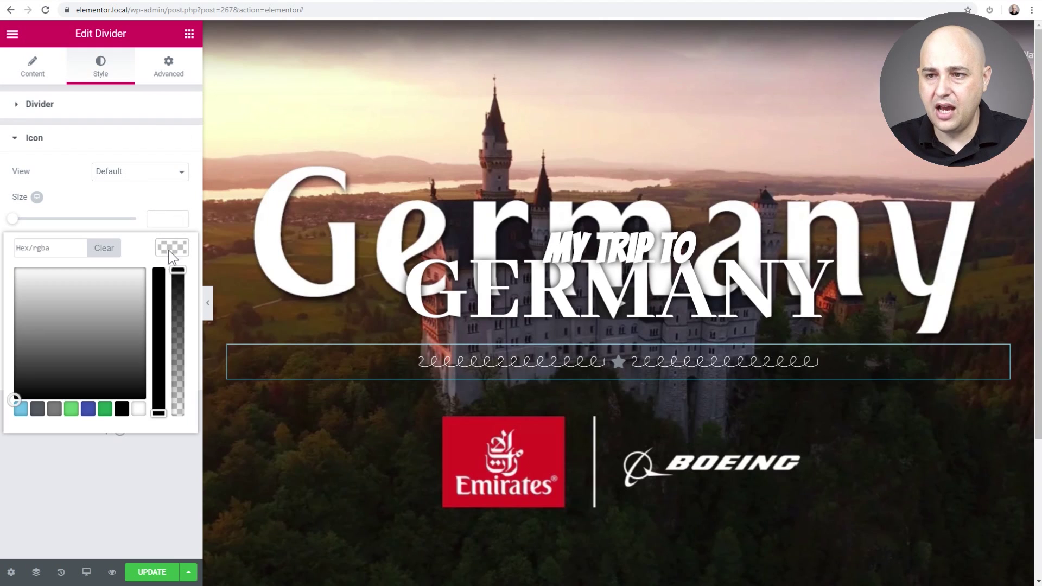
{"action": "left_click", "coordinate": [139, 408]}
{"action": "left_click", "coordinate": [129, 470]}
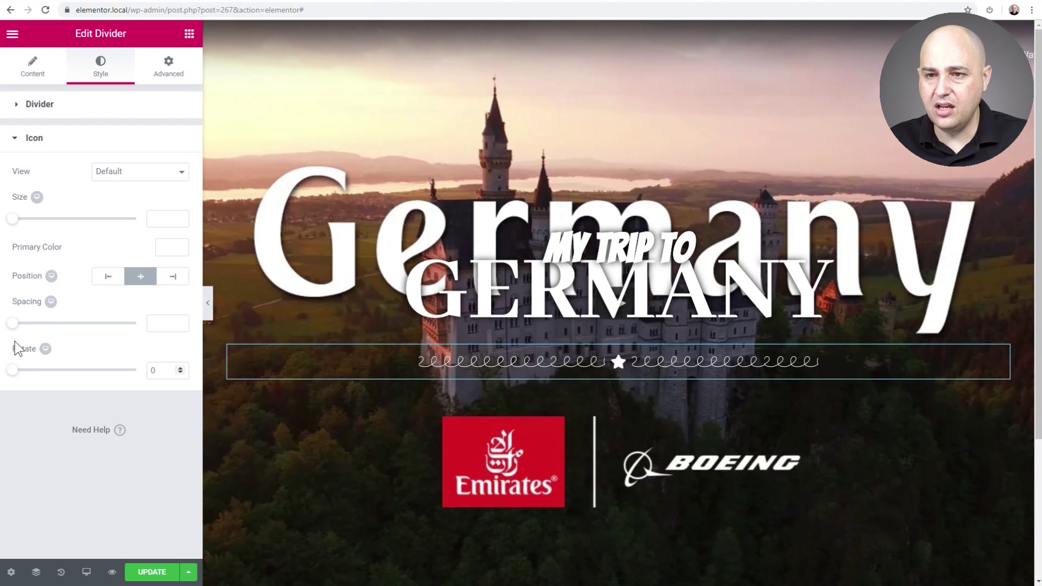
{"action": "left_click_drag", "start_coordinate": [12, 218], "coordinate": [34, 222]}
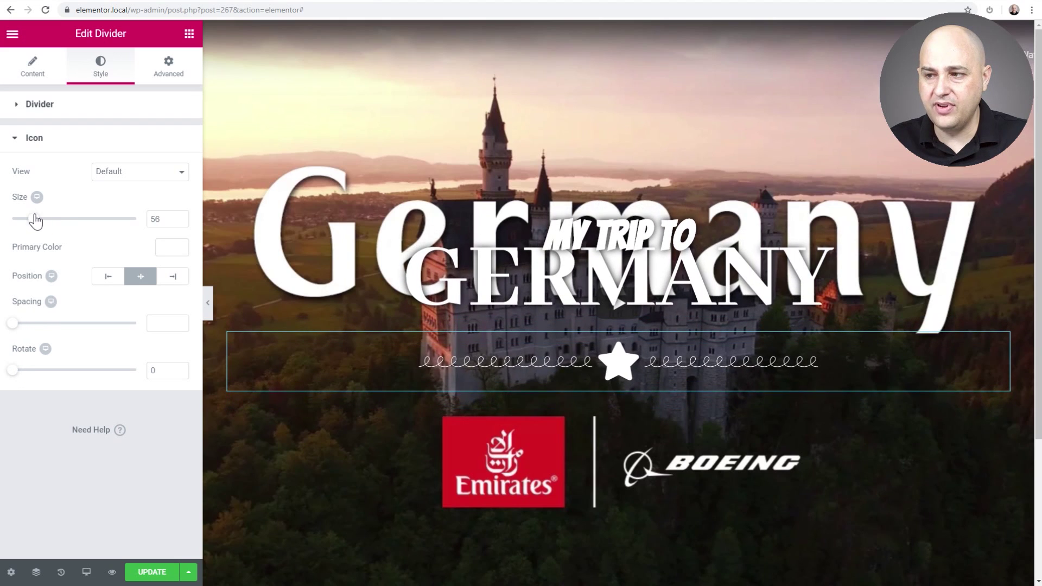
Step: Try the star icon's position options, then place it at the divider's left end with a spacing of about 28
{"action": "left_click", "coordinate": [42, 80]}
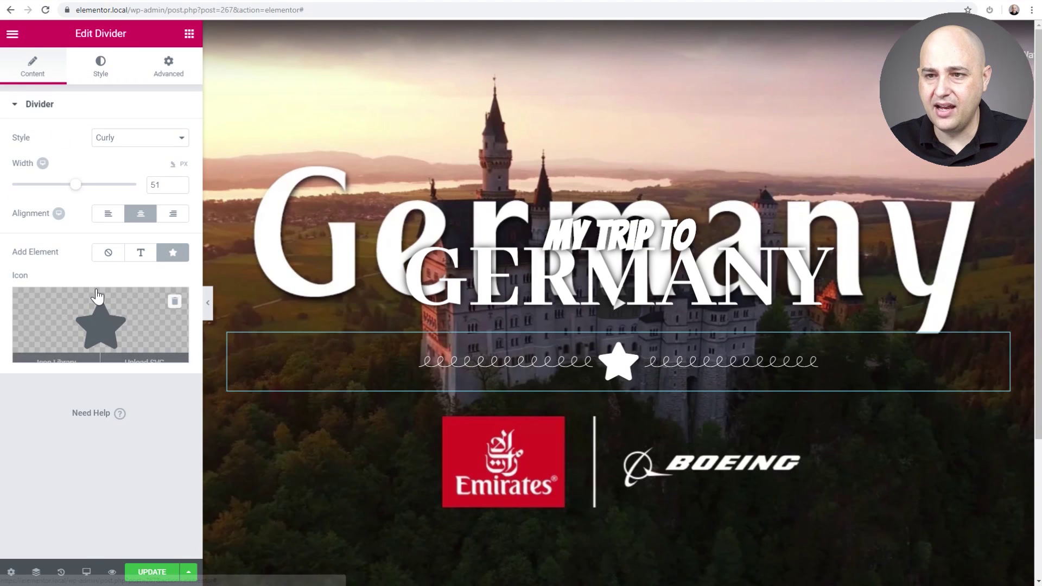
{"action": "left_click", "coordinate": [99, 77]}
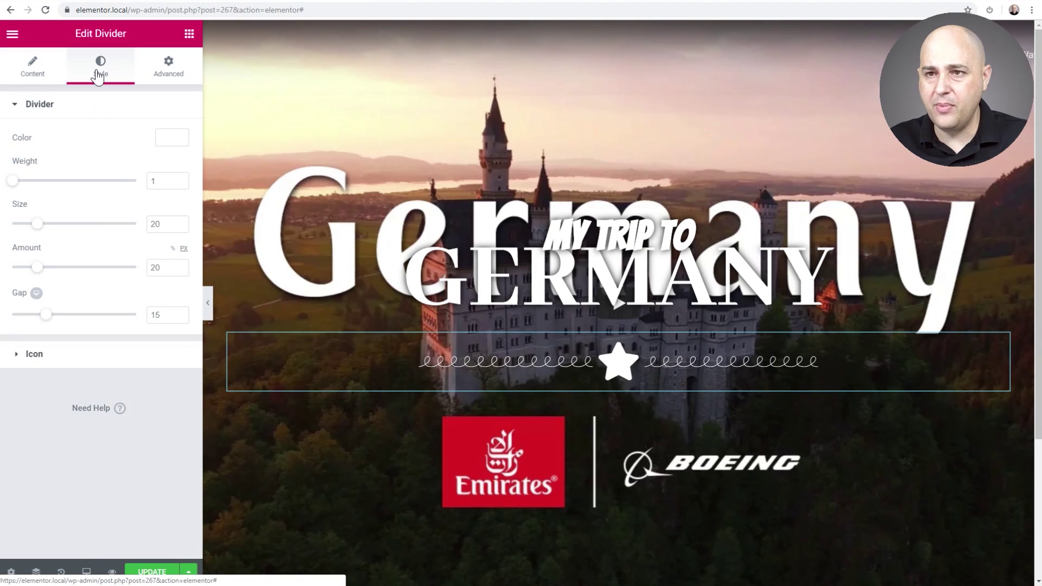
{"action": "left_click", "coordinate": [56, 362]}
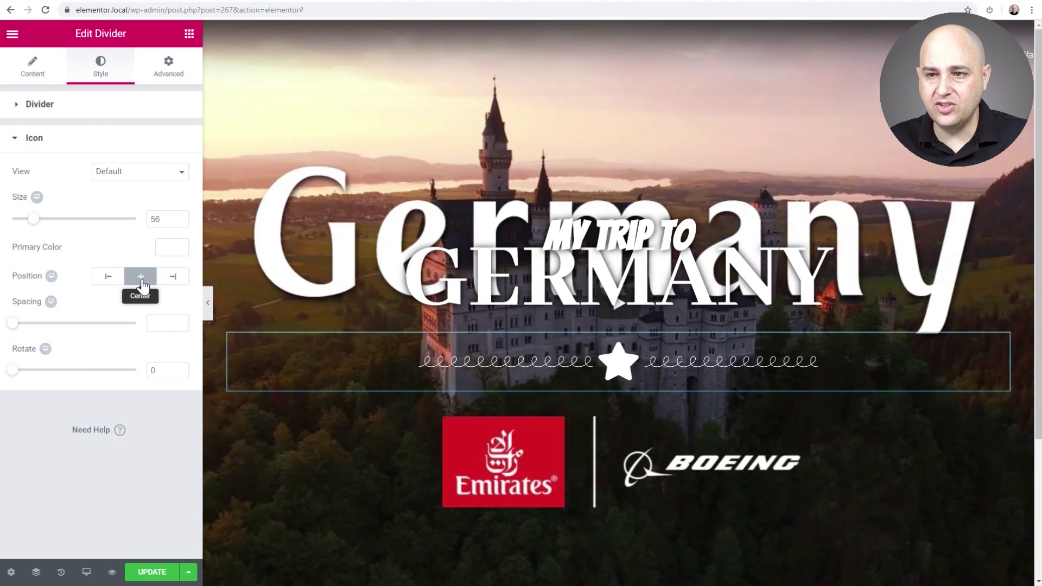
{"action": "left_click", "coordinate": [108, 278]}
{"action": "left_click", "coordinate": [169, 278]}
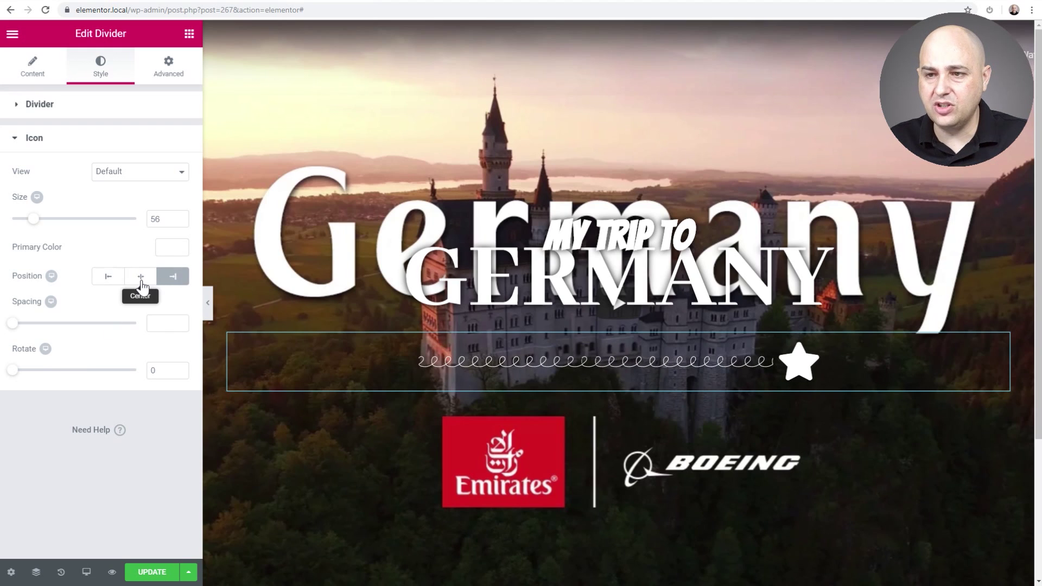
{"action": "left_click", "coordinate": [140, 280]}
{"action": "left_click", "coordinate": [108, 278]}
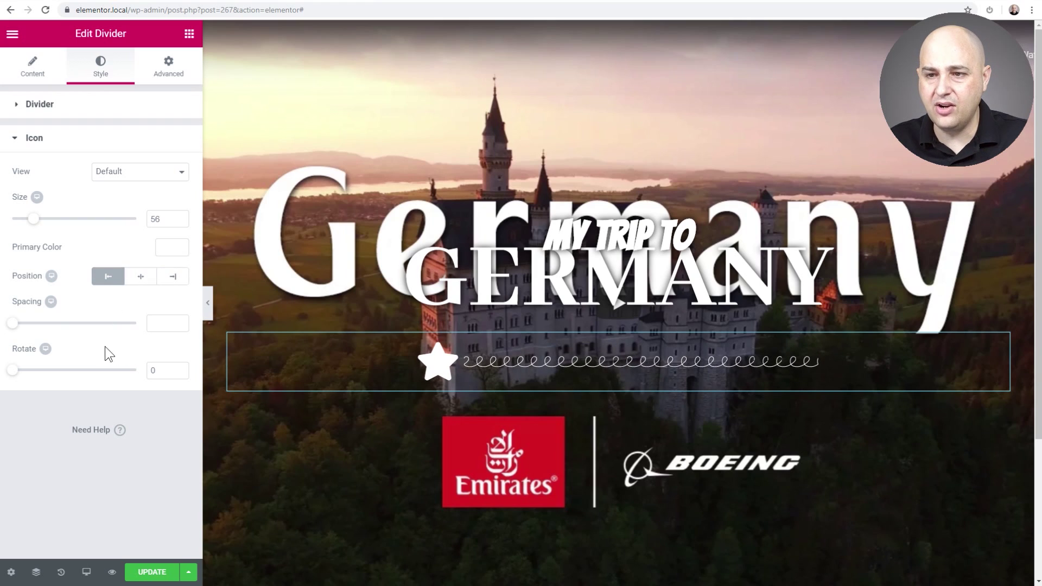
{"action": "mouse_move", "coordinate": [14, 324]}
{"action": "left_mouse_down"}
{"action": "mouse_move", "coordinate": [114, 328]}
{"action": "mouse_move", "coordinate": [86, 329]}
{"action": "left_mouse_up"}
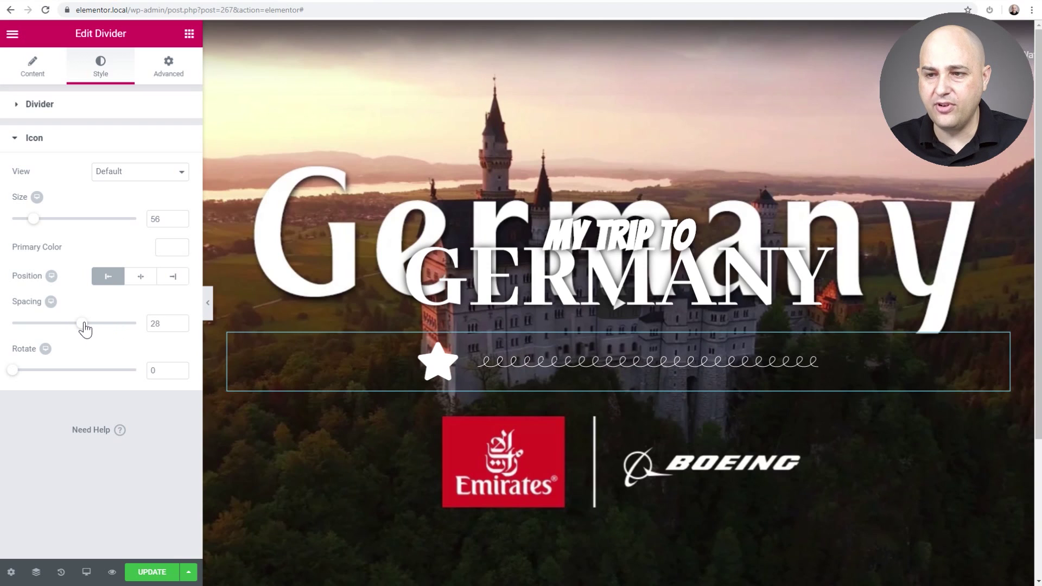
Step: Replace the divider's star with the open teeth icon from the icon library and preview the hero section at full width
{"action": "left_click", "coordinate": [52, 75]}
{"action": "mouse_move", "coordinate": [100, 331]}
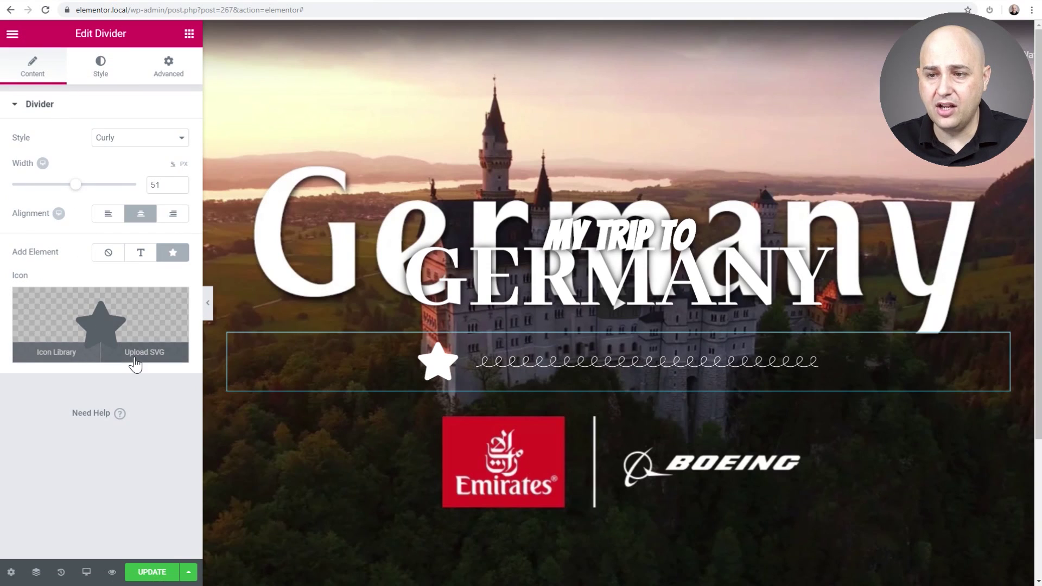
{"action": "left_click", "coordinate": [65, 358]}
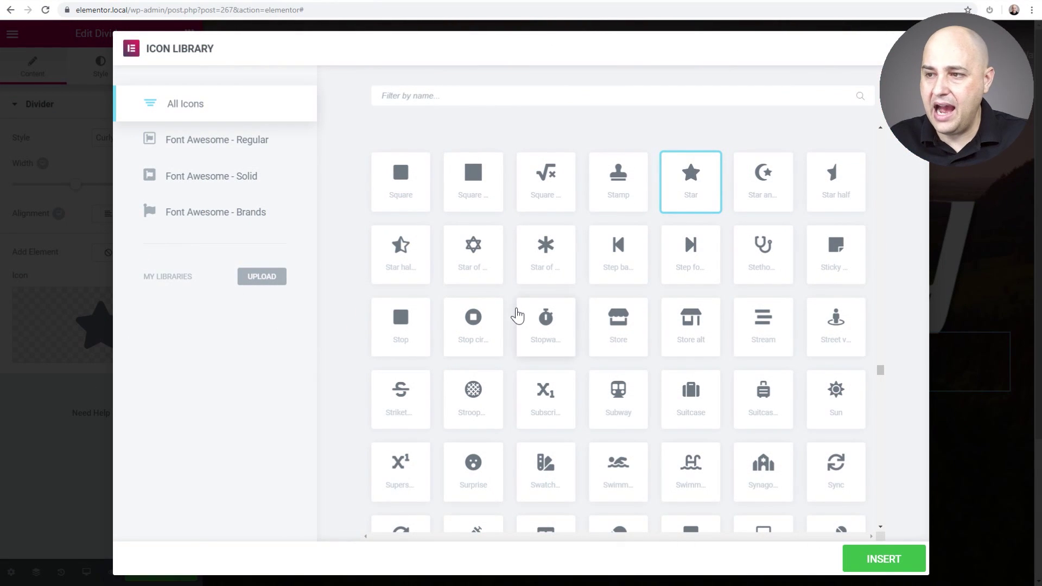
{"action": "scroll", "coordinate": [517, 314], "scroll_direction": "down", "scroll_amount": 1}
{"action": "scroll", "coordinate": [517, 313], "scroll_direction": "down", "scroll_amount": 15}
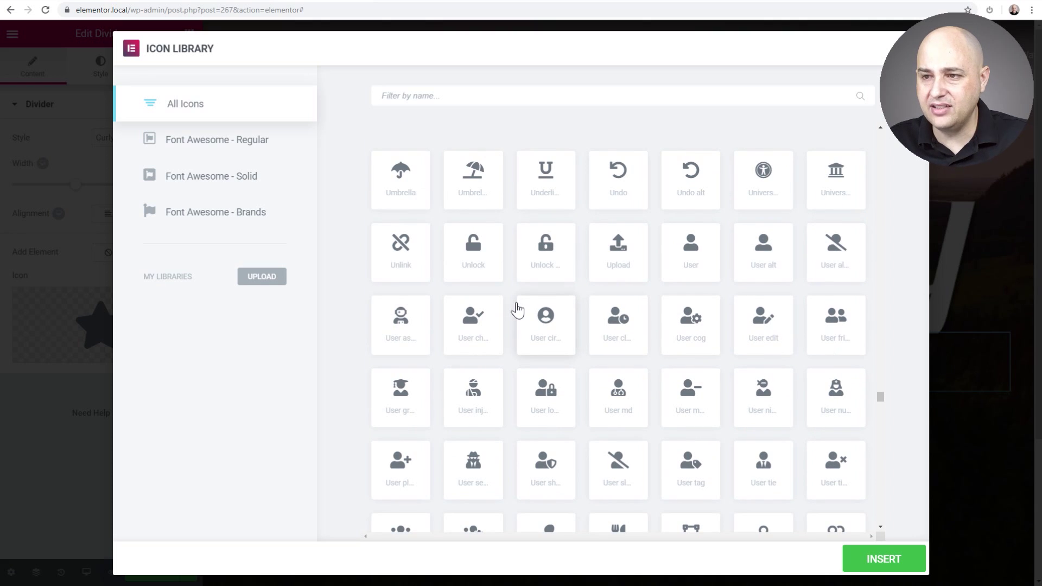
{"action": "scroll", "coordinate": [518, 310], "scroll_direction": "up", "scroll_amount": 5}
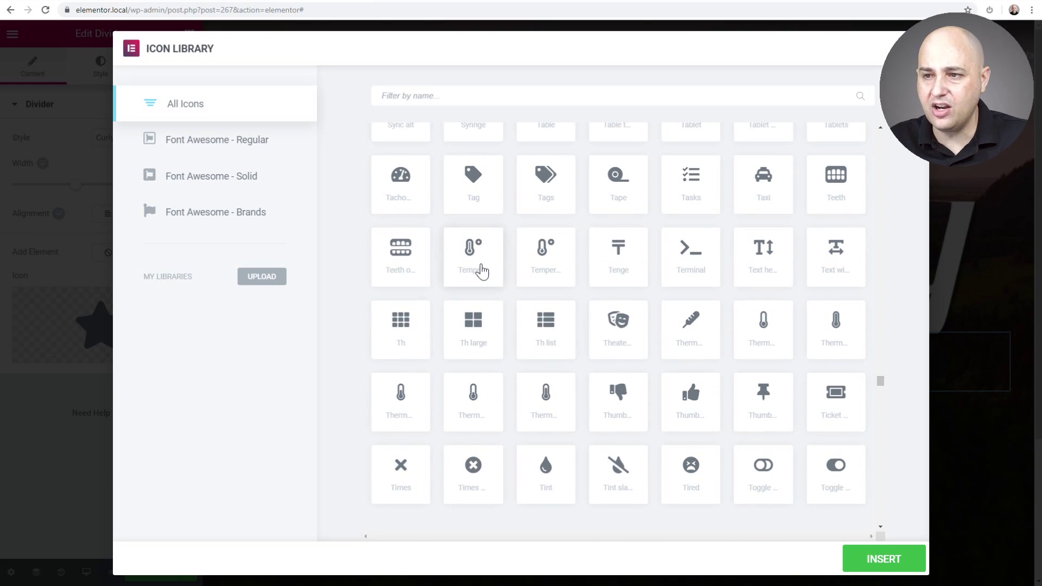
{"action": "left_click", "coordinate": [405, 258]}
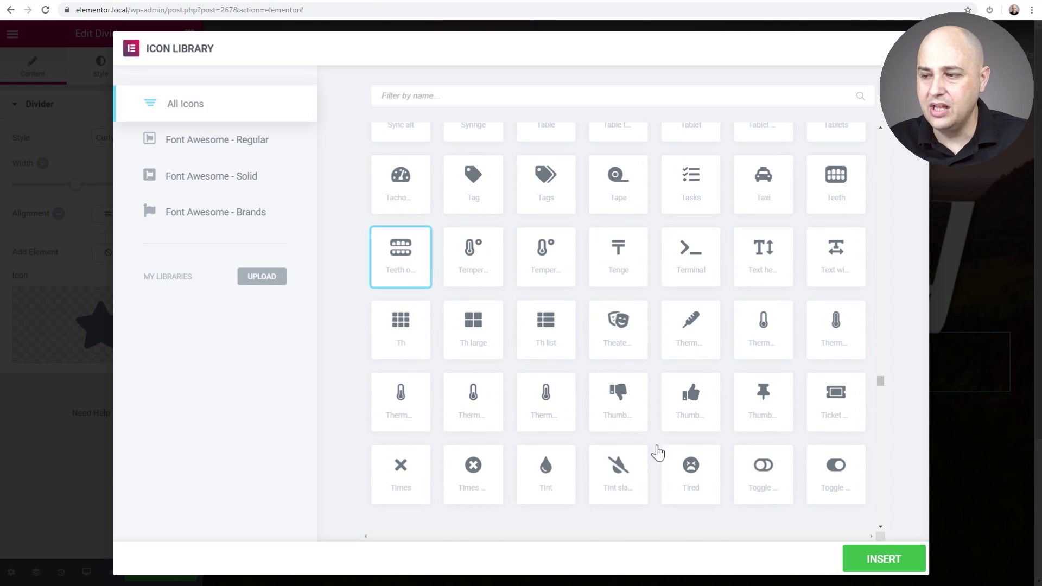
{"action": "left_click", "coordinate": [883, 559]}
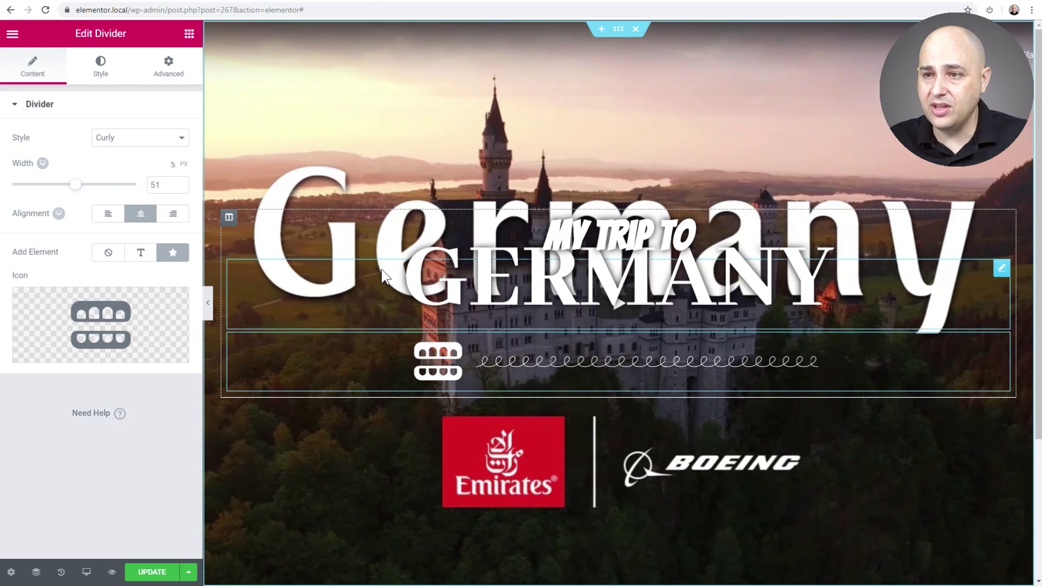
{"action": "left_click", "coordinate": [207, 303]}
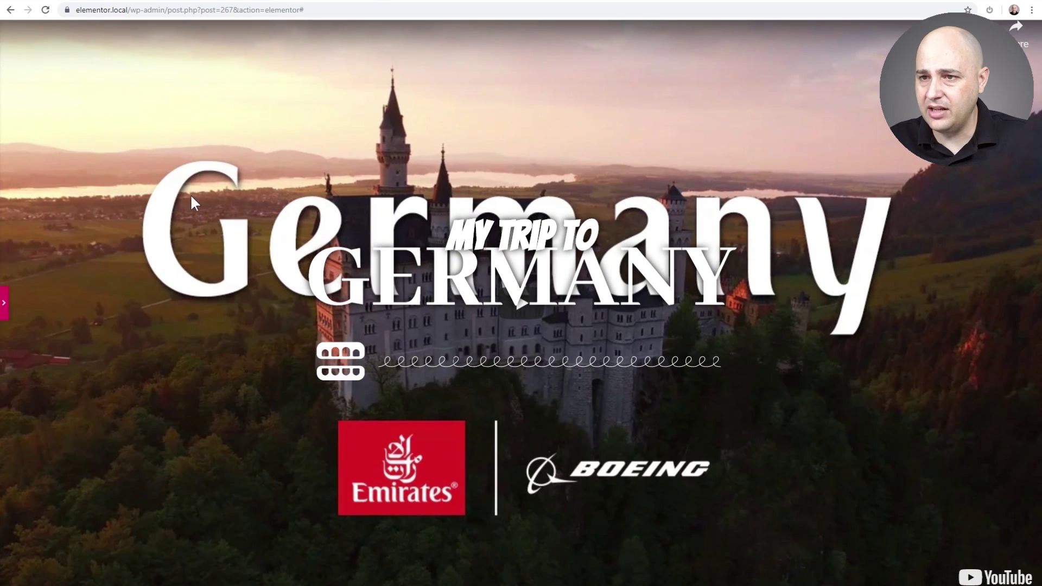
{"action": "left_click", "coordinate": [5, 305]}
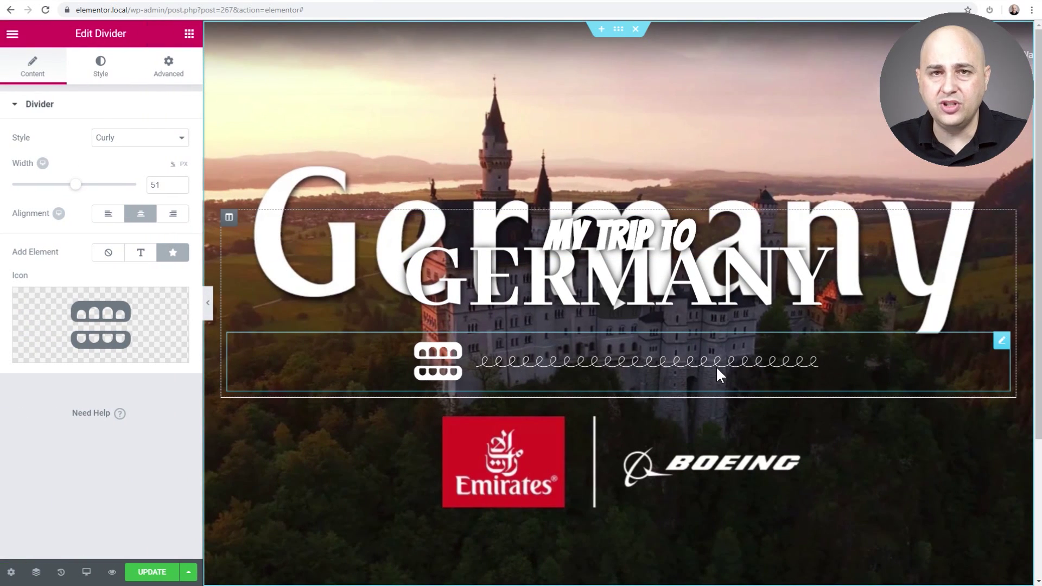
Step: Switch to the Elementor v2.7 Beta issue on GitHub and review the Enhanced Backgrounds section, from slideshow backgrounds to mobile video playback
{"action": "left_click", "coordinate": [241, 2]}
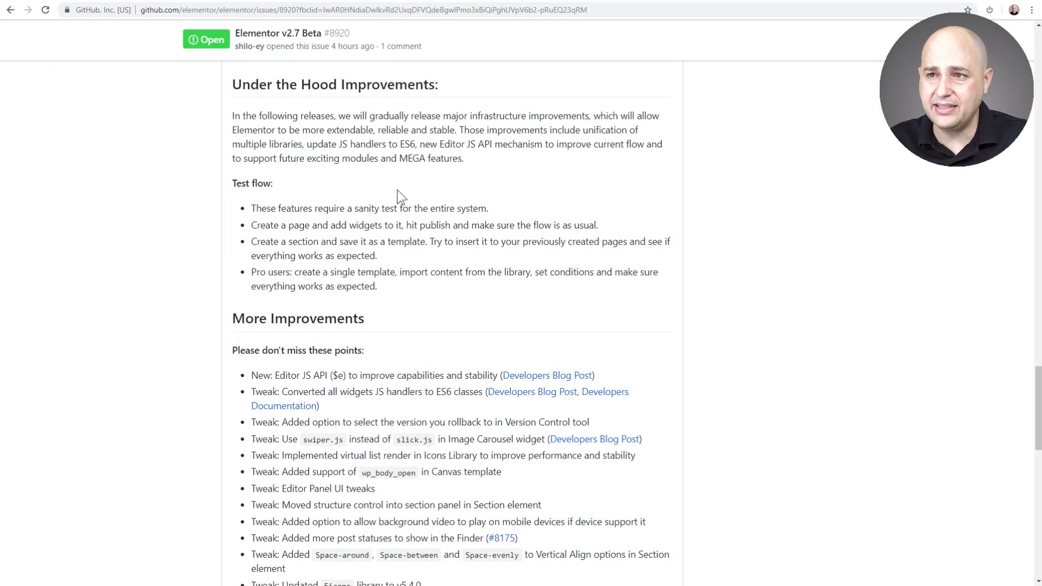
{"action": "scroll", "coordinate": [401, 196], "scroll_direction": "up", "scroll_amount": 20}
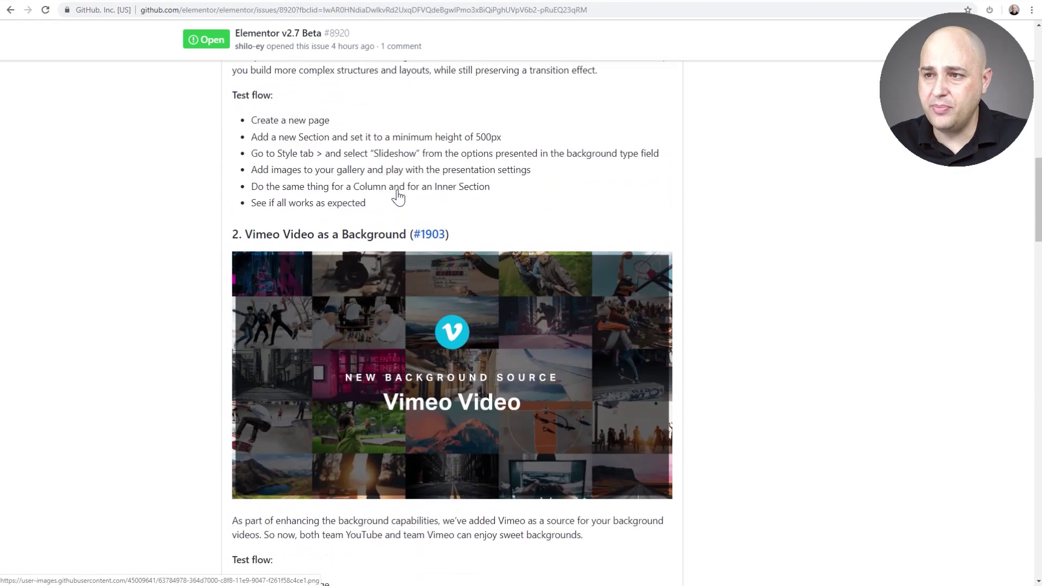
{"action": "scroll", "coordinate": [398, 189], "scroll_direction": "up", "scroll_amount": 8}
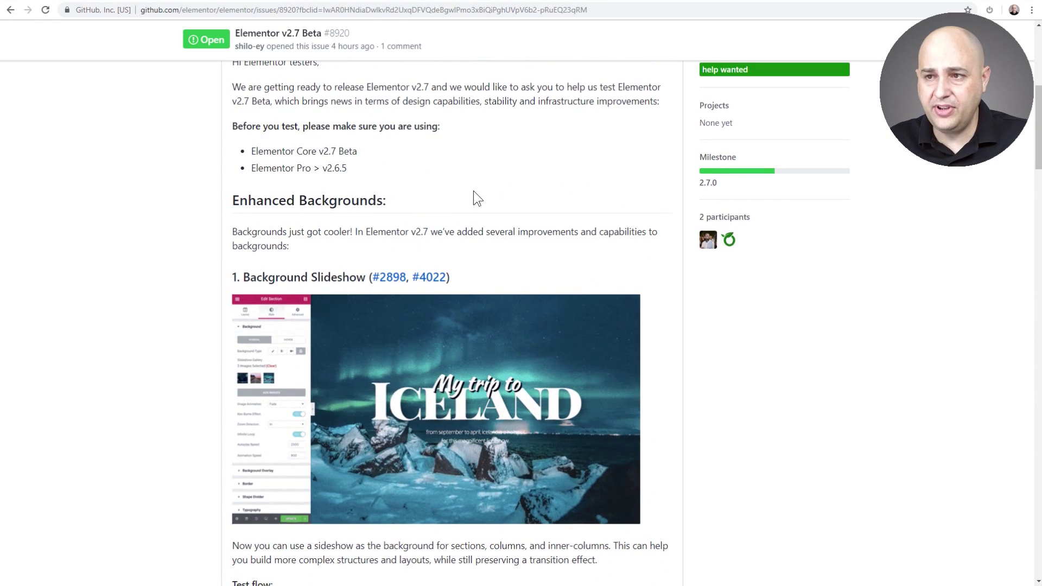
{"action": "scroll", "coordinate": [473, 191], "scroll_direction": "down", "scroll_amount": 2}
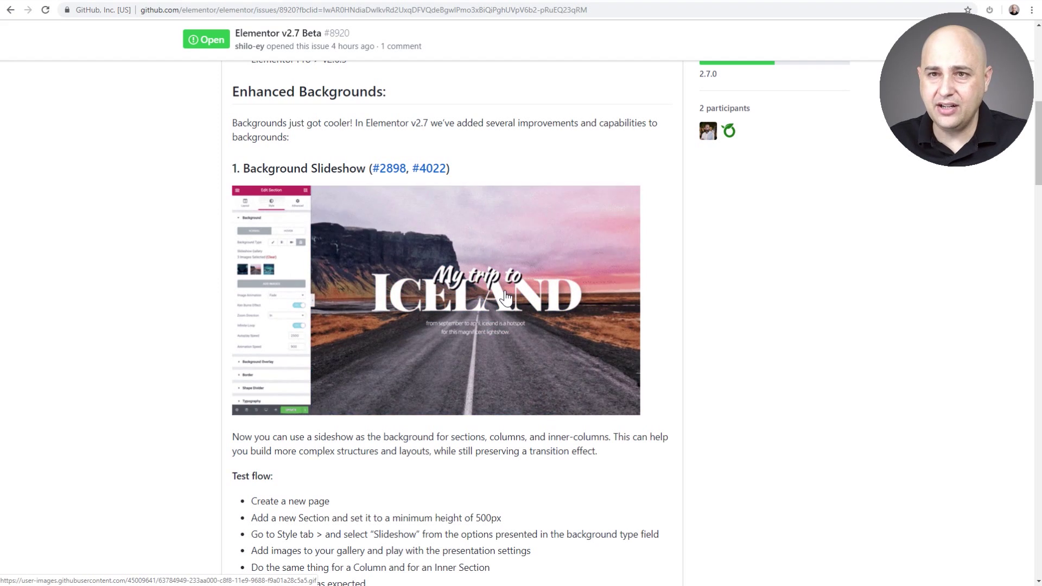
{"action": "scroll", "coordinate": [493, 275], "scroll_direction": "down", "scroll_amount": 8}
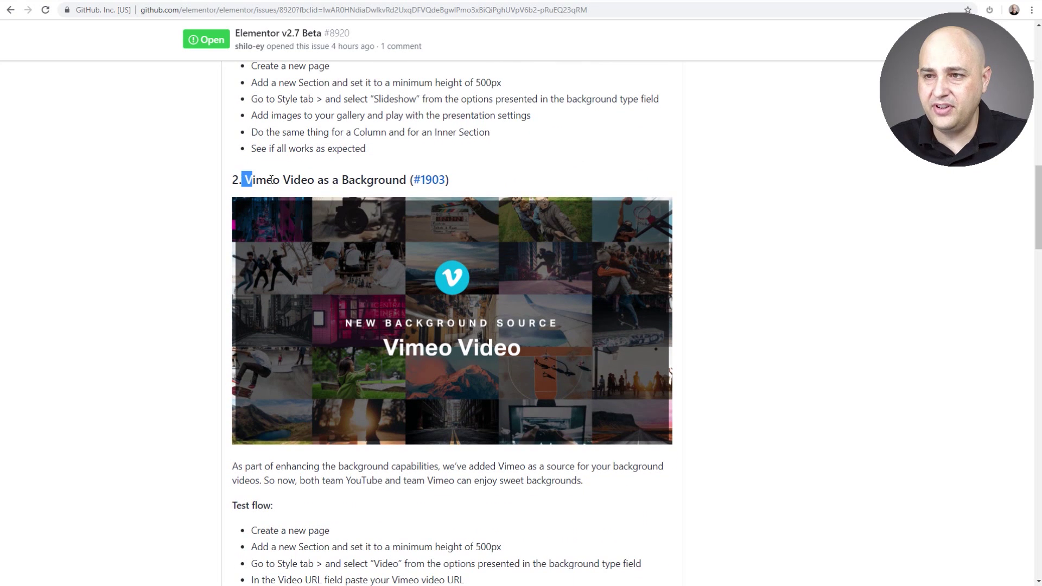
{"action": "left_click_drag", "start_coordinate": [266, 180], "coordinate": [394, 177]}
{"action": "scroll", "coordinate": [386, 225], "scroll_direction": "down", "scroll_amount": 8}
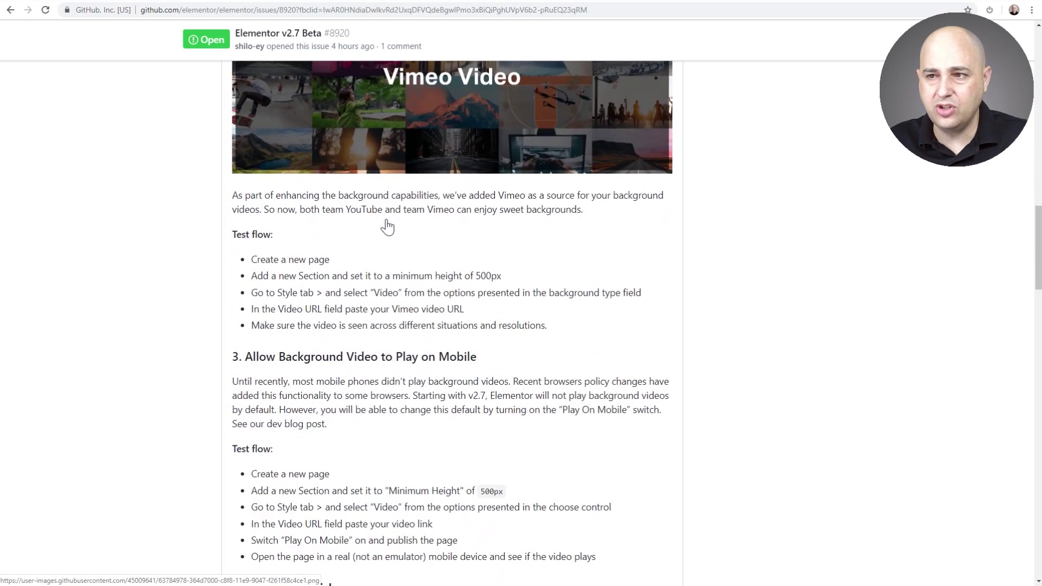
{"action": "left_click_drag", "start_coordinate": [253, 191], "coordinate": [519, 182]}
Step: Highlight the Improved Dividers heading and review the divider widget improvements below it
{"action": "scroll", "coordinate": [428, 217], "scroll_direction": "down", "scroll_amount": 5}
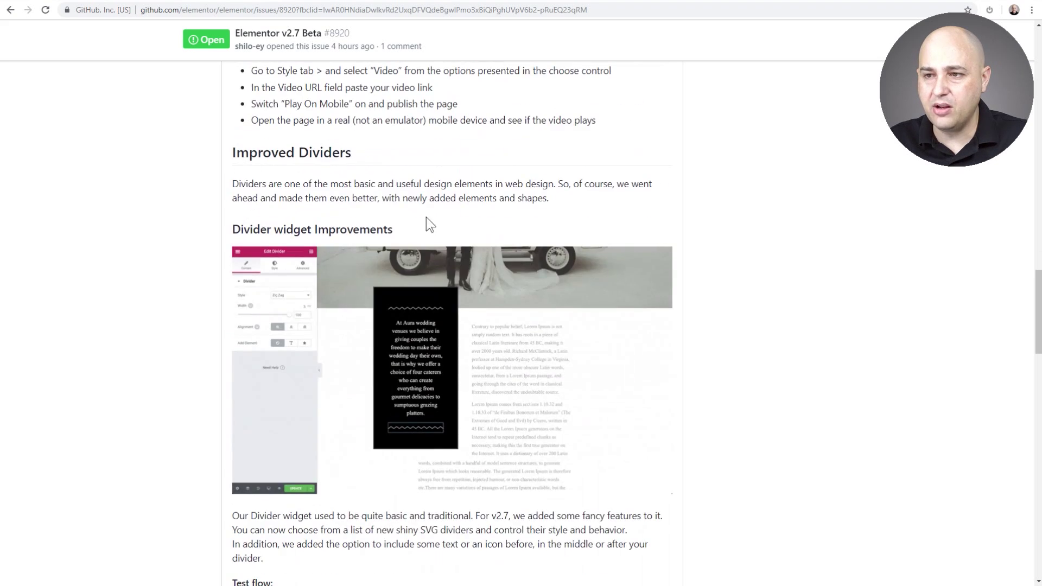
{"action": "left_click_drag", "start_coordinate": [353, 152], "coordinate": [226, 151]}
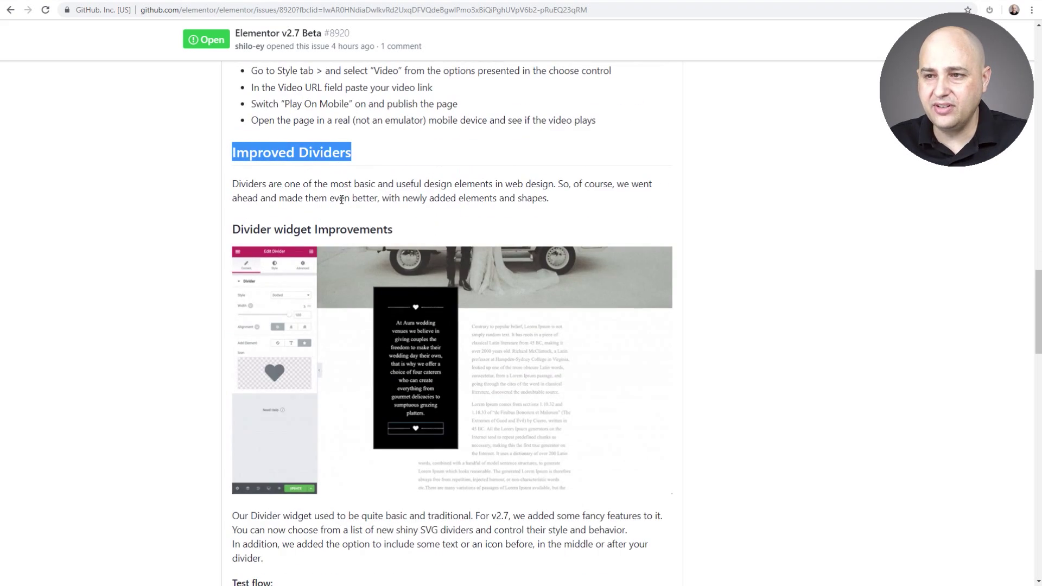
{"action": "scroll", "coordinate": [421, 225], "scroll_direction": "down", "scroll_amount": 3}
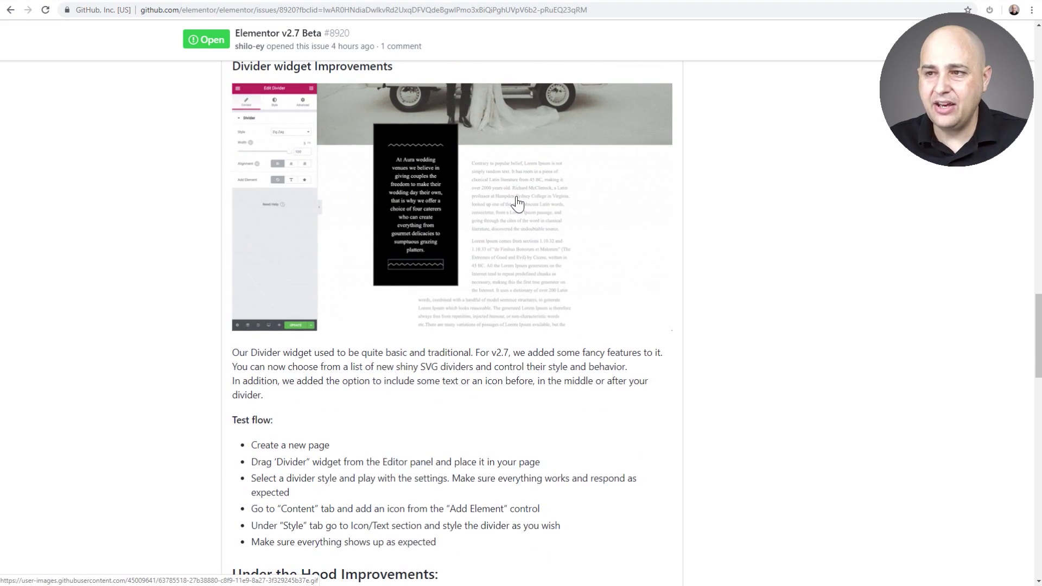
{"action": "scroll", "coordinate": [516, 204], "scroll_direction": "up", "scroll_amount": 1}
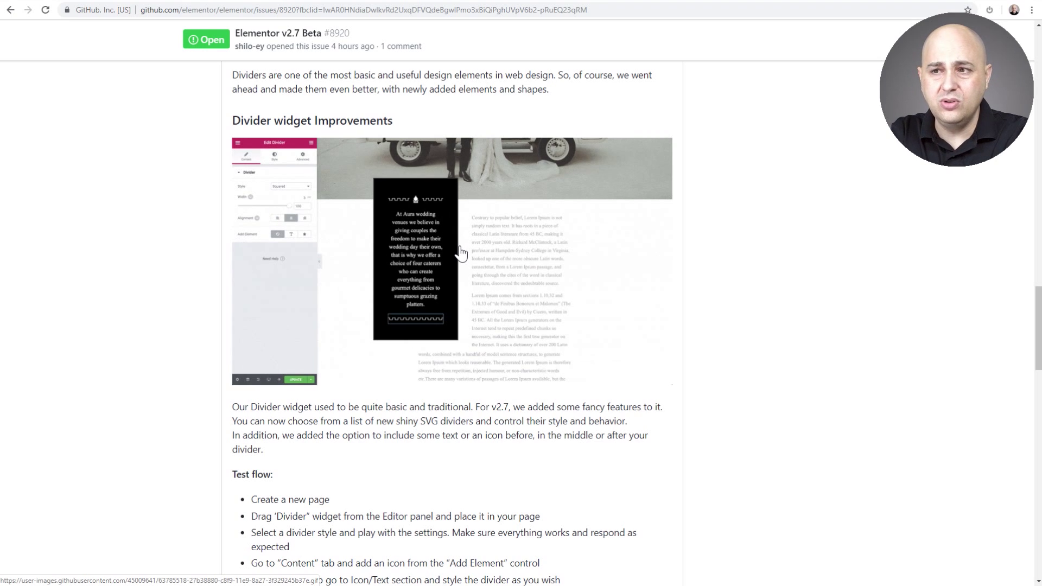
Step: Enlarge the GitHub page to 200% and read the Under the Hood Improvements section
{"action": "scroll", "coordinate": [458, 249], "scroll_direction": "down", "scroll_amount": 7}
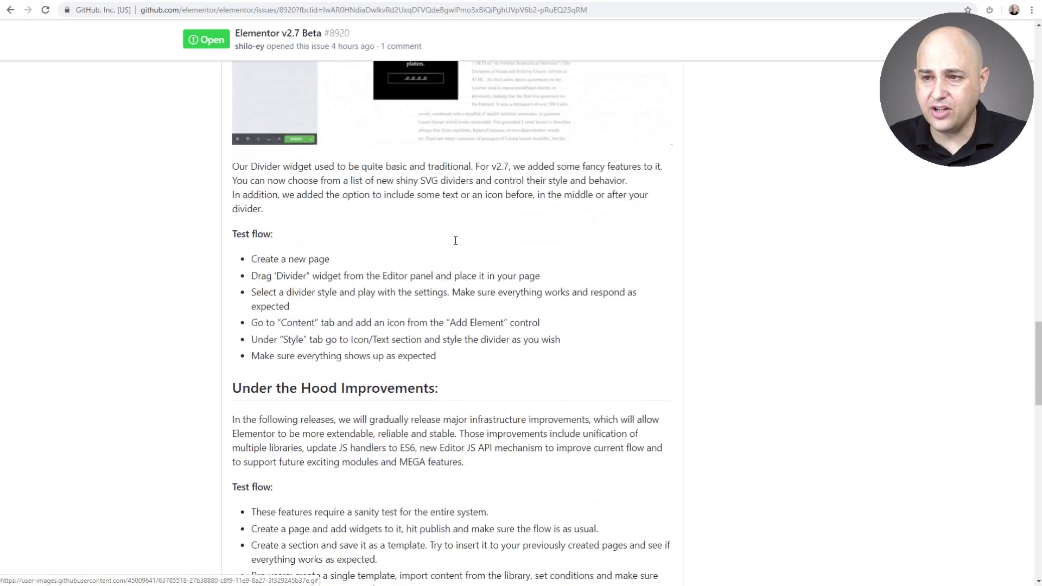
{"action": "scroll", "coordinate": [444, 236], "scroll_direction": "down", "scroll_amount": 3}
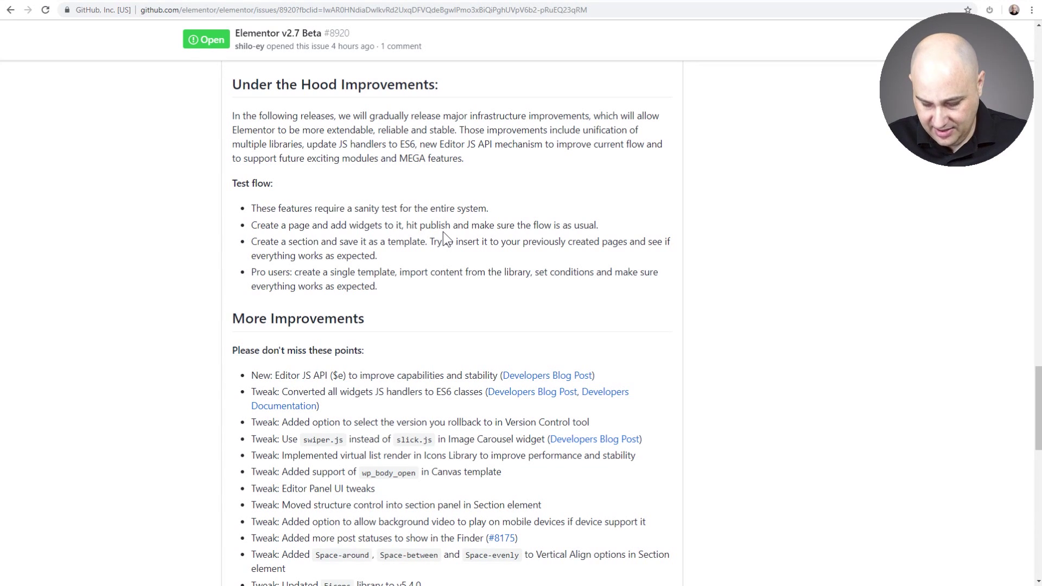
{"action": "key", "text": "ctrl+plus"}
{"action": "key", "text": "ctrl+plus"}
{"action": "key", "text": "ctrl+plus"}
{"action": "key", "text": "ctrl+plus"}
{"action": "key", "text": "ctrl+plus"}
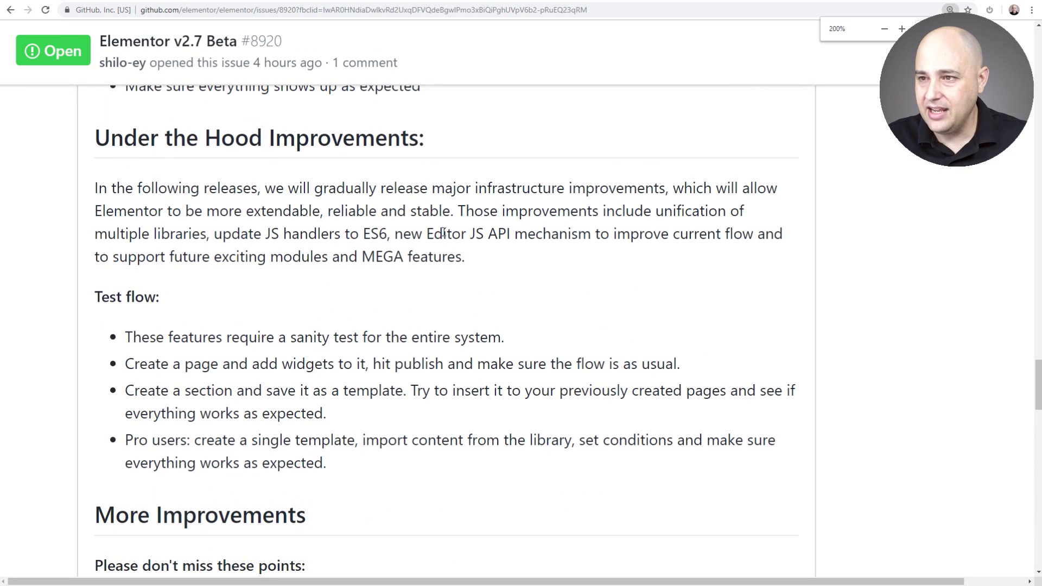
{"action": "scroll", "coordinate": [443, 233], "scroll_direction": "up", "scroll_amount": 2}
{"action": "scroll", "coordinate": [443, 233], "scroll_direction": "down", "scroll_amount": 2}
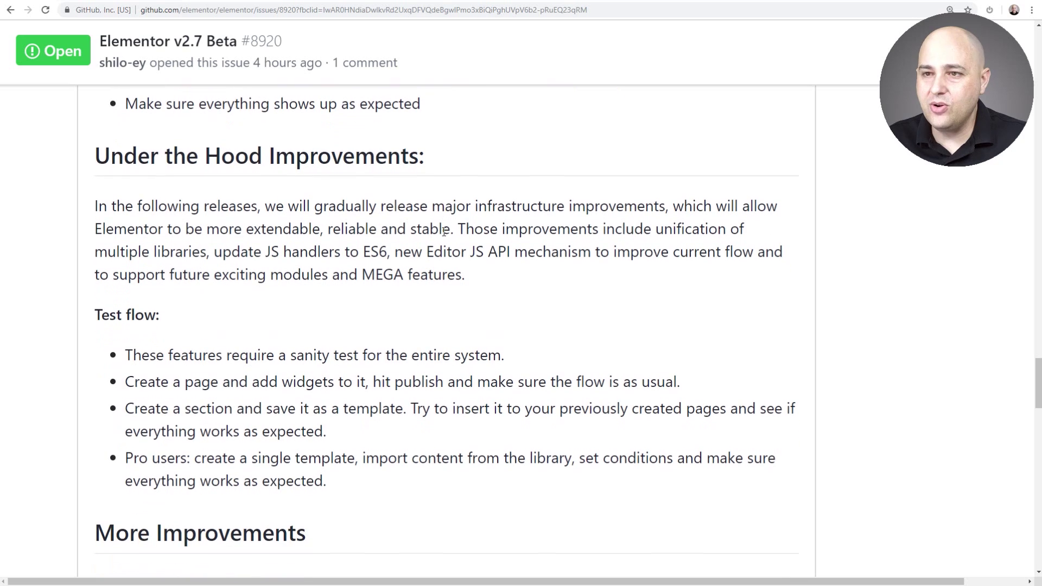
{"action": "scroll", "coordinate": [442, 232], "scroll_direction": "down", "scroll_amount": 1}
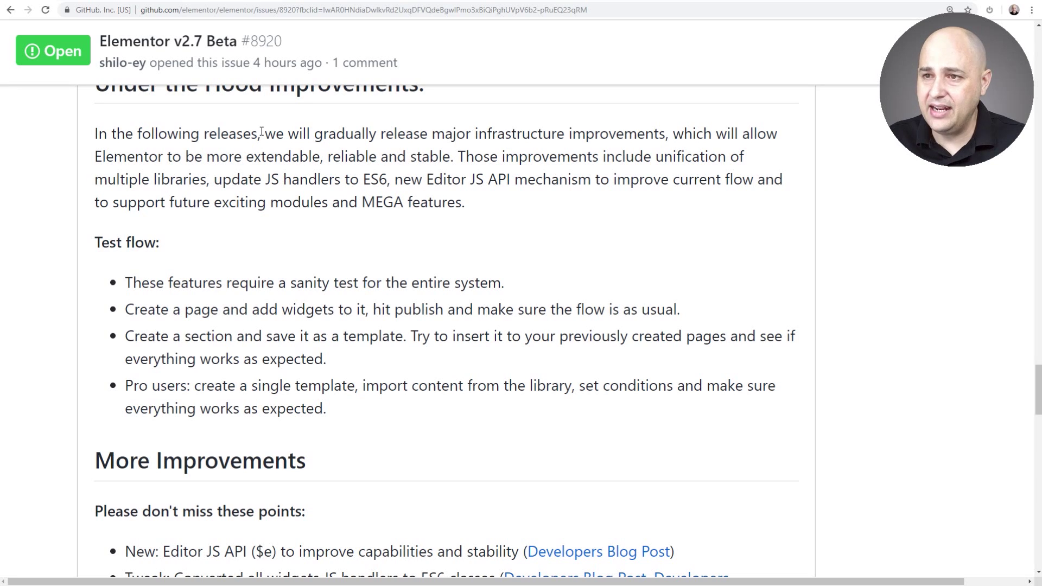
Step: Highlight the infrastructure improvements text and the sanity test line under Test flow, and return to the Elementor editor
{"action": "left_click_drag", "start_coordinate": [265, 133], "coordinate": [776, 126]}
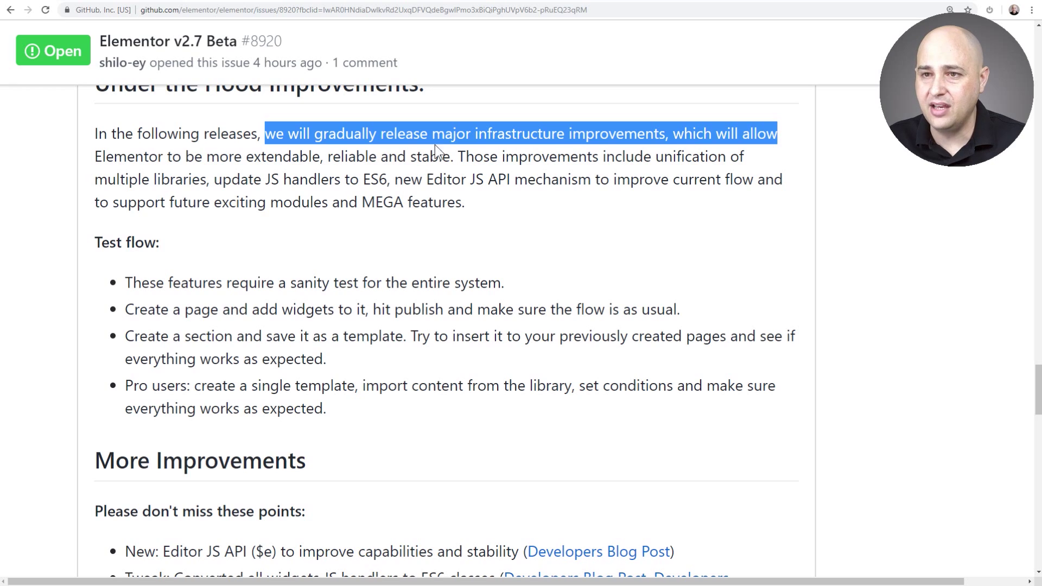
{"action": "left_click", "coordinate": [314, 162]}
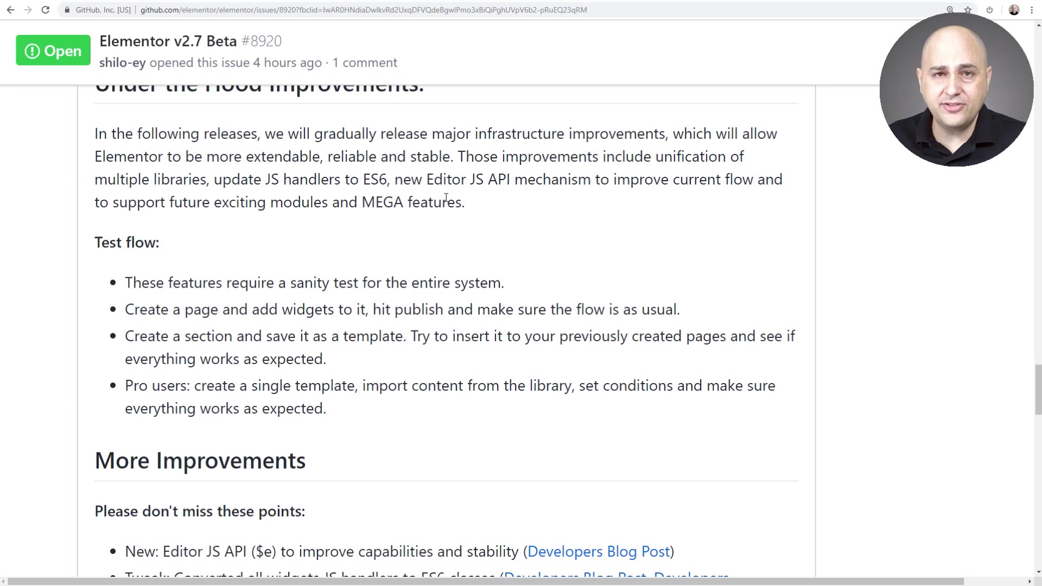
{"action": "scroll", "coordinate": [426, 242], "scroll_direction": "down", "scroll_amount": 1}
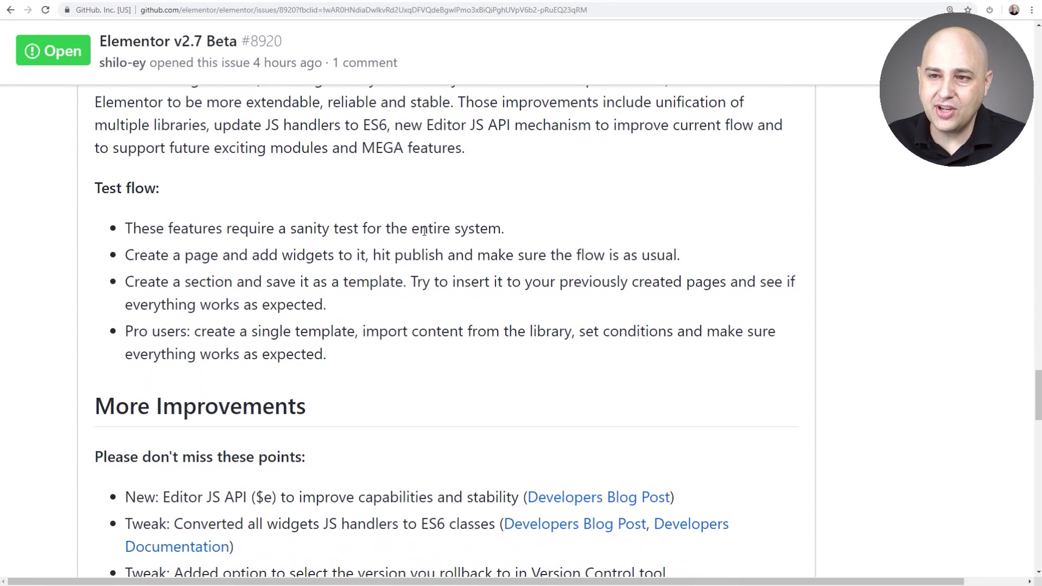
{"action": "left_click_drag", "start_coordinate": [96, 187], "coordinate": [208, 191]}
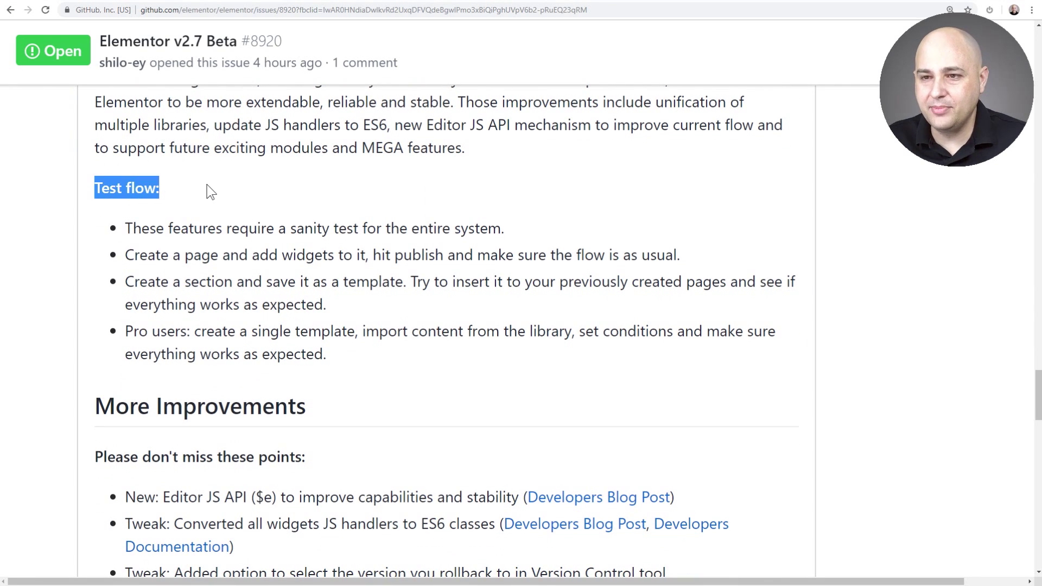
{"action": "left_click_drag", "start_coordinate": [126, 228], "coordinate": [576, 230]}
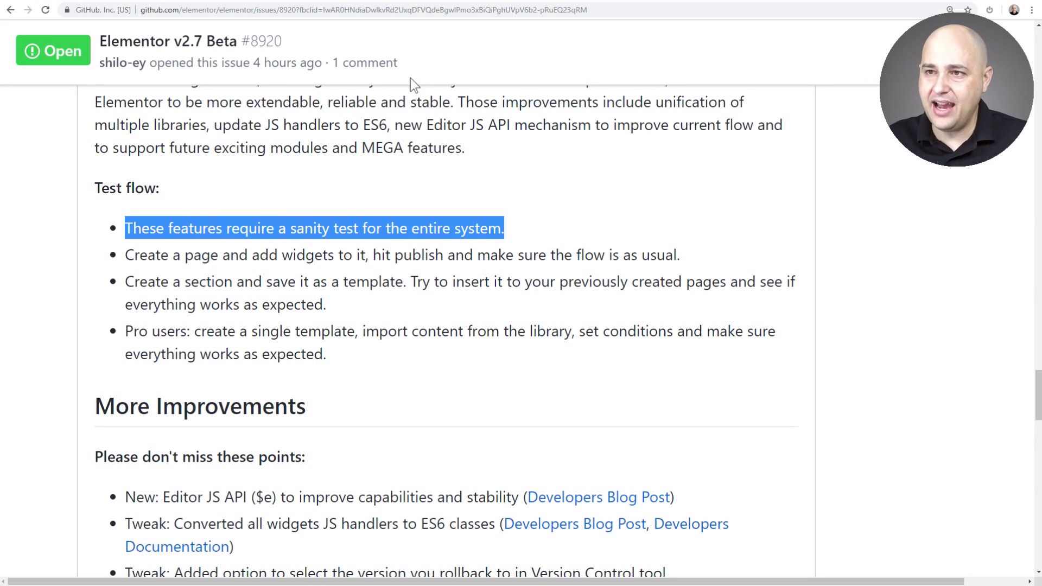
{"action": "left_click", "coordinate": [325, 0]}
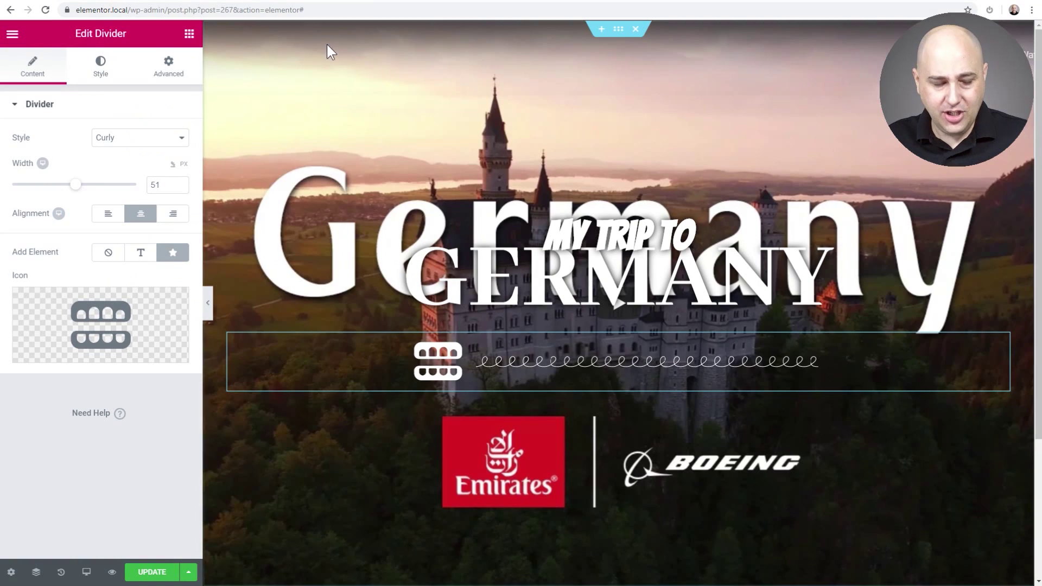